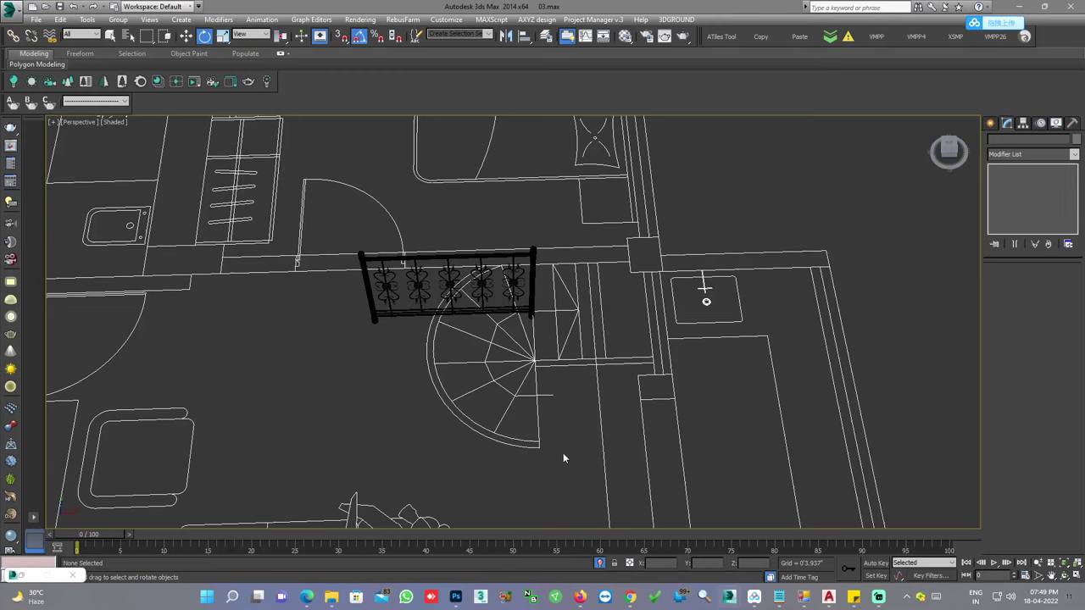
# Step: Select the wrought-iron railing group and zoom extents (Z) to frame it close up
pyautogui.click(427, 255)
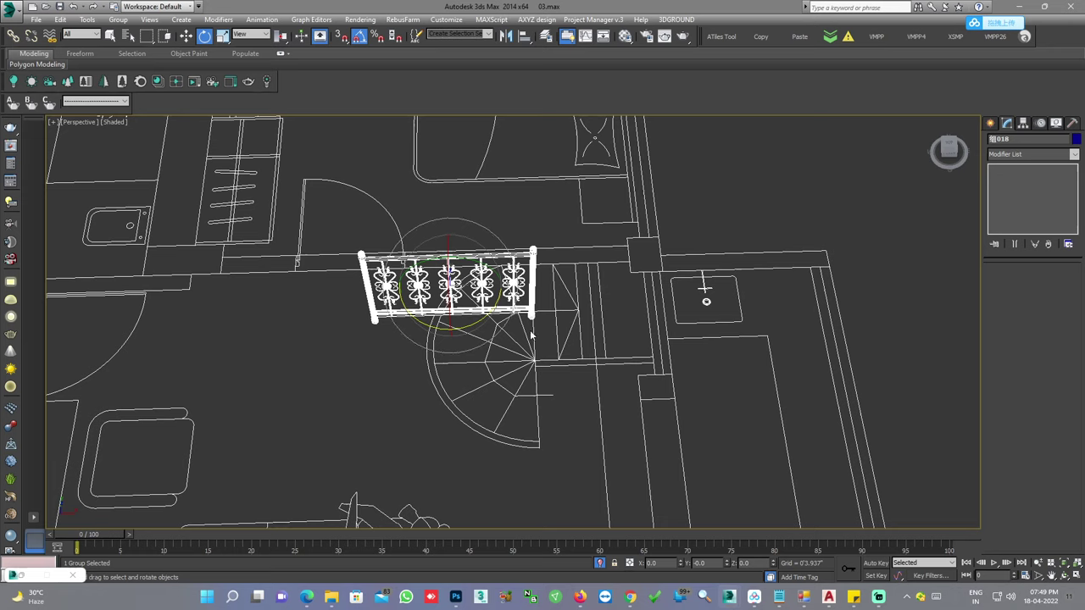
pyautogui.press('z')
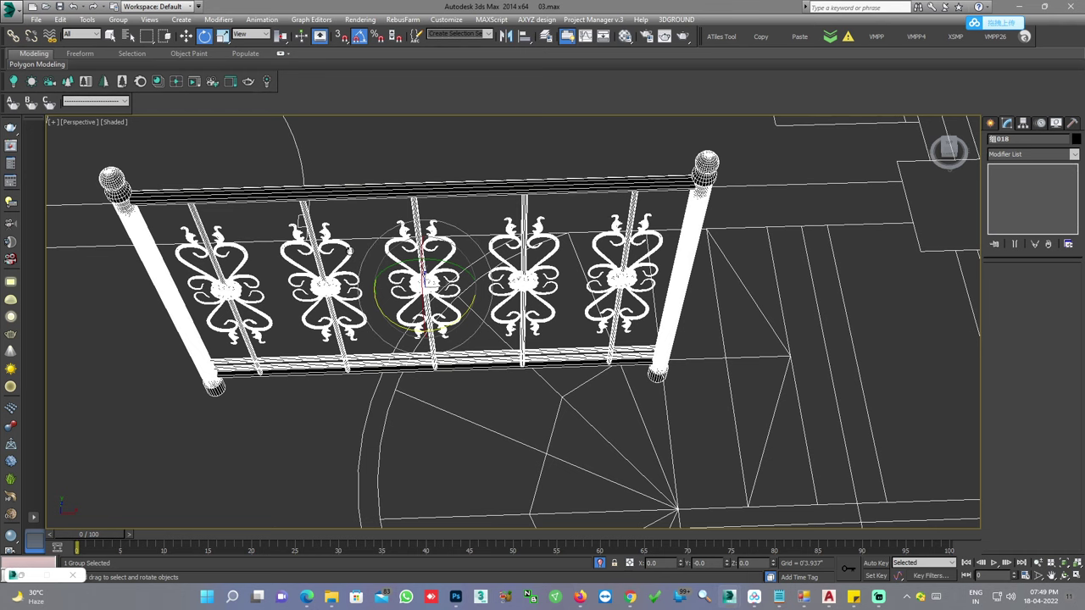
pyautogui.scroll(3, 349, 250)
pyautogui.scroll(2, 325, 207)
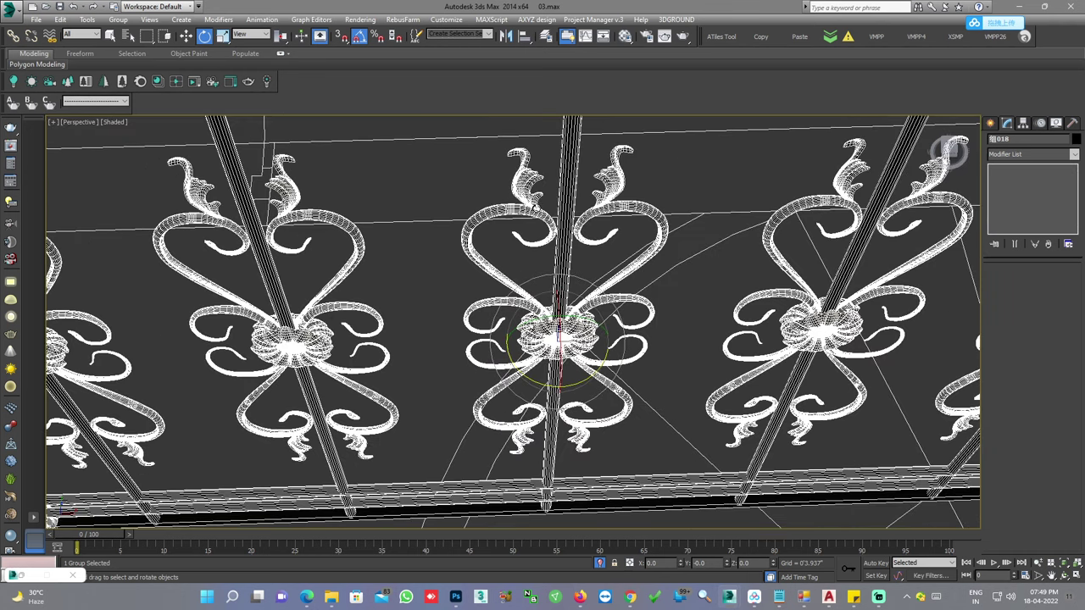
pyautogui.scroll(-5, 536, 207)
pyautogui.scroll(2, 451, 170)
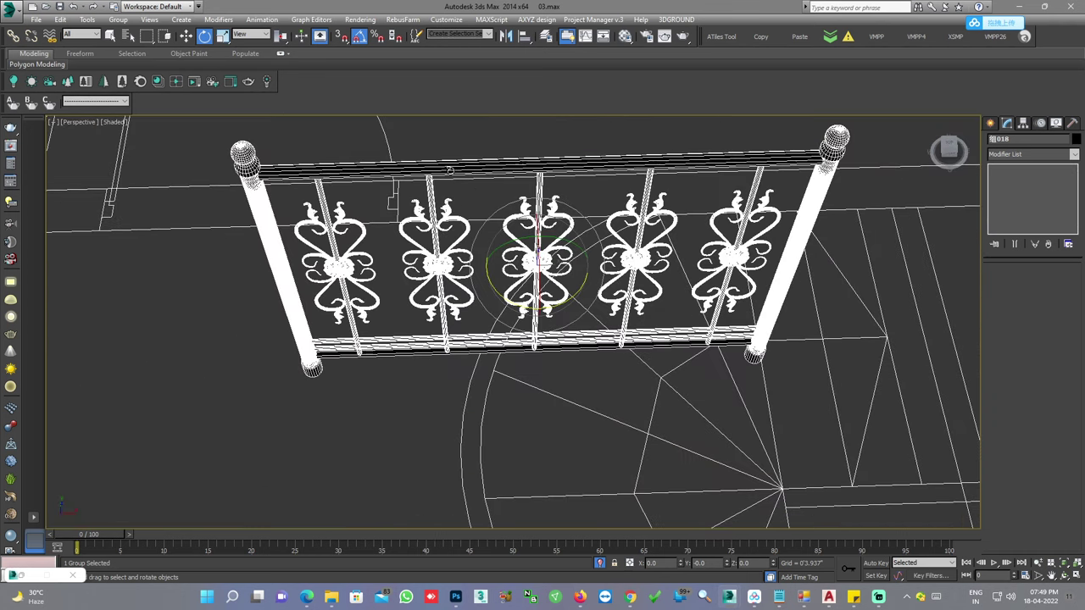
pyautogui.click(125, 101)
# Step: Open the railing group and select the top rail and both bottom rails
pyautogui.click(145, 210)
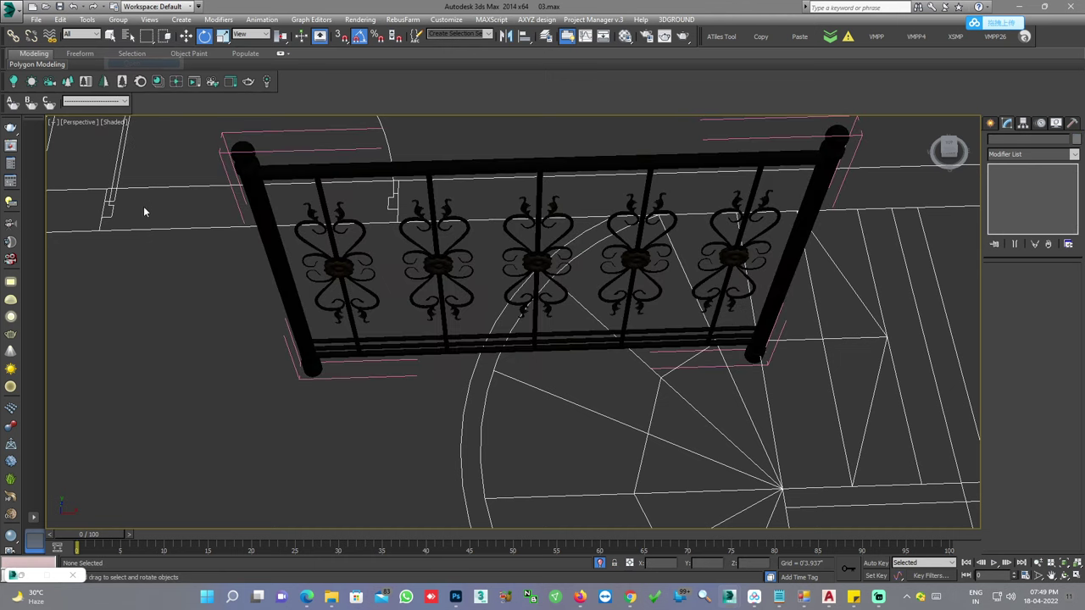
pyautogui.click(458, 170)
pyautogui.keyDown('alt'); pyautogui.moveTo(458, 171); pyautogui.dragTo(588, 326, button='middle'); pyautogui.keyUp('alt')
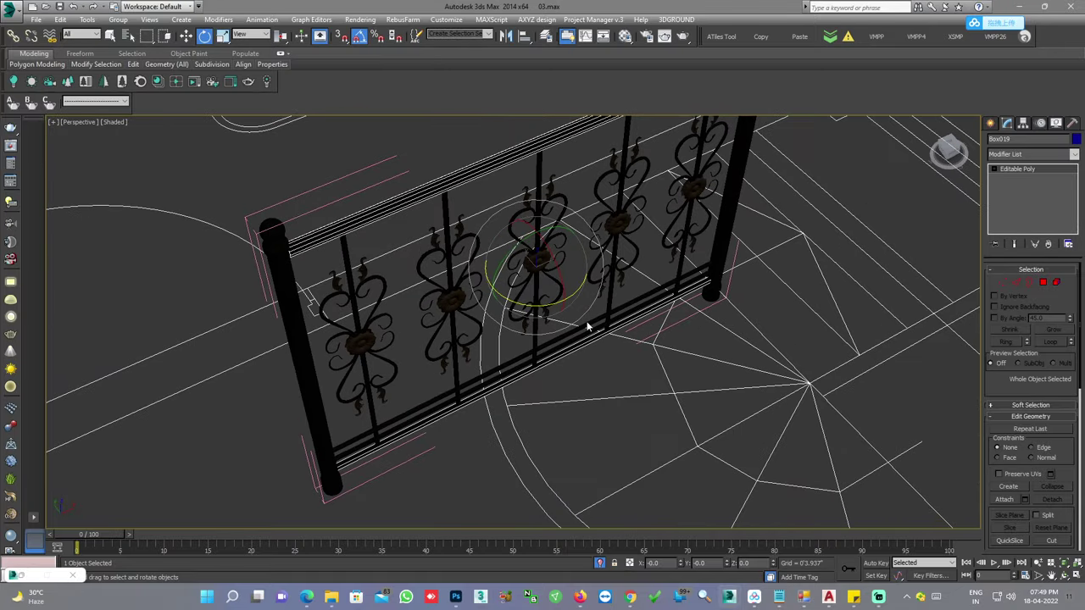
pyautogui.keyDown('ctrl'); pyautogui.click(589, 326); pyautogui.keyUp('ctrl')
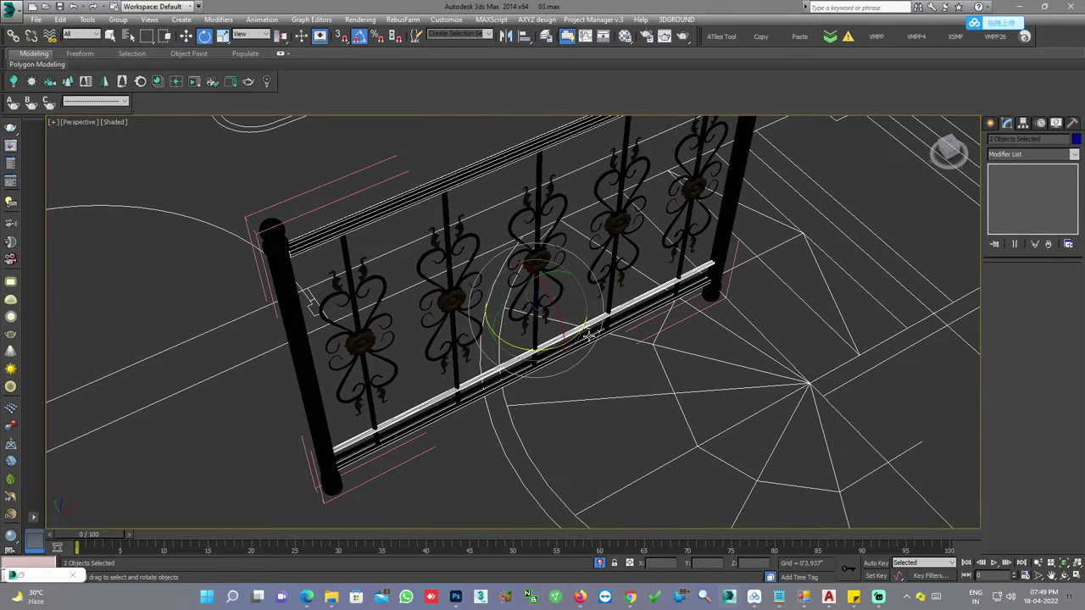
pyautogui.keyDown('ctrl'); pyautogui.click(588, 334); pyautogui.keyUp('ctrl')
pyautogui.moveTo(612, 339)
pyautogui.keyDown('alt'); pyautogui.mouseDown(button='middle')
pyautogui.moveTo(637, 327)
pyautogui.moveTo(593, 315)
pyautogui.moveTo(609, 327)
pyautogui.mouseUp(button='middle'); pyautogui.keyUp('alt')
pyautogui.scroll(3, 637, 327)
pyautogui.scroll(-4, 609, 326)
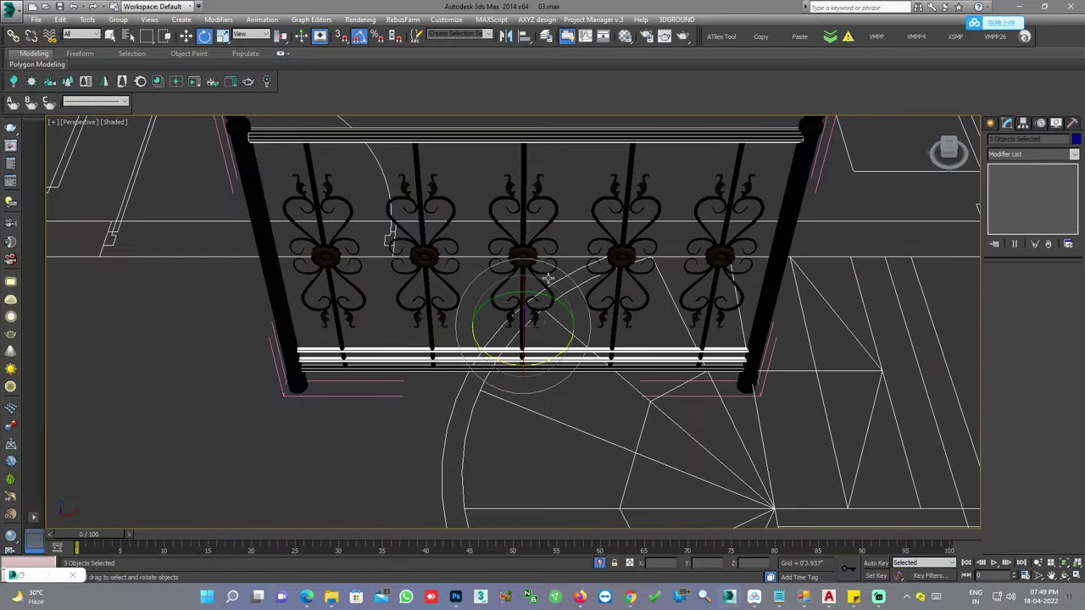
# Step: Add an Edit Poly modifier to the three selected rails
pyautogui.click(1042, 156)
pyautogui.scroll(-5, 1043, 212)
pyautogui.scroll(-5, 1042, 212)
pyautogui.click(1052, 260)
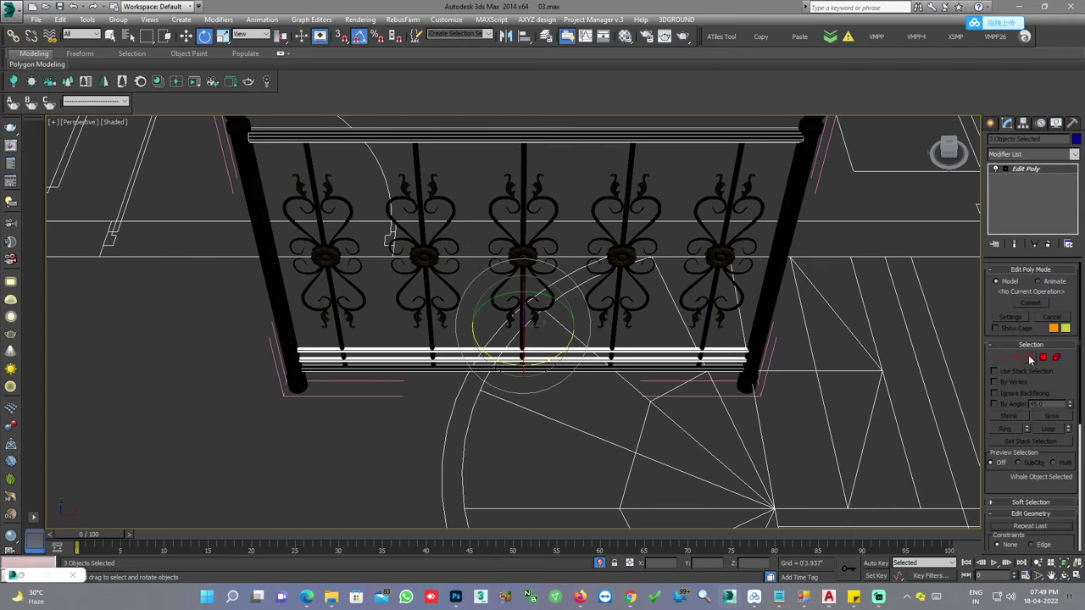
# Step: In Edge mode, box-select the 52 lengthwise edges of the rails
pyautogui.click(1019, 360)
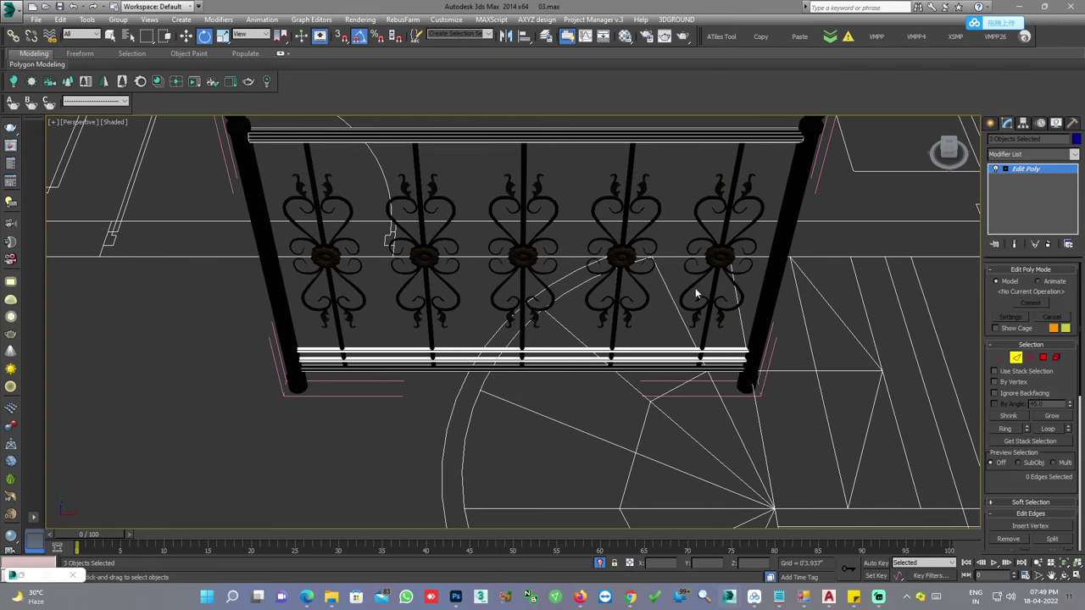
pyautogui.moveTo(649, 284); pyautogui.dragTo(715, 331, button='middle')
pyautogui.moveTo(628, 468); pyautogui.dragTo(632, 485)
pyautogui.keyDown('alt'); pyautogui.moveTo(632, 486); pyautogui.dragTo(917, 417, button='middle'); pyautogui.keyUp('alt')
pyautogui.scroll(-4, 1058, 393)
pyautogui.scroll(-2, 1058, 389)
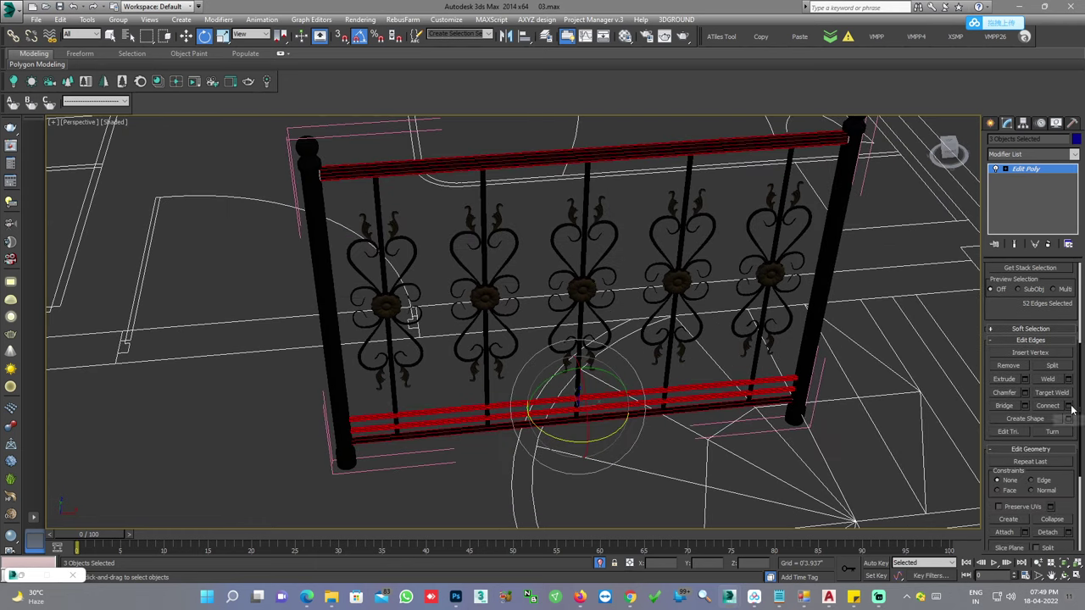
pyautogui.click(1068, 405)
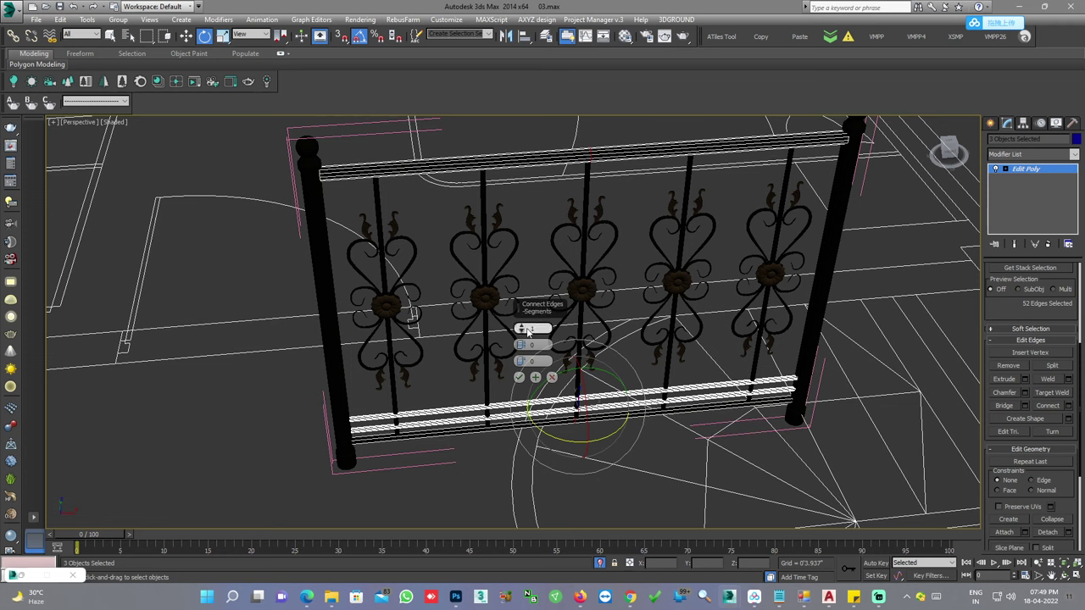
# Step: Try a higher Connect segment count on the rail edges, then undo back to 52 edges
pyautogui.moveTo(520, 331); pyautogui.dragTo(522, 305)
pyautogui.moveTo(525, 283); pyautogui.dragTo(526, 278)
pyautogui.click(519, 377)
pyautogui.moveTo(662, 295)
pyautogui.keyDown('alt'); pyautogui.mouseDown(button='middle')
pyautogui.moveTo(622, 303)
pyautogui.moveTo(641, 256)
pyautogui.moveTo(628, 254)
pyautogui.mouseUp(button='middle'); pyautogui.keyUp('alt')
pyautogui.click(622, 245)
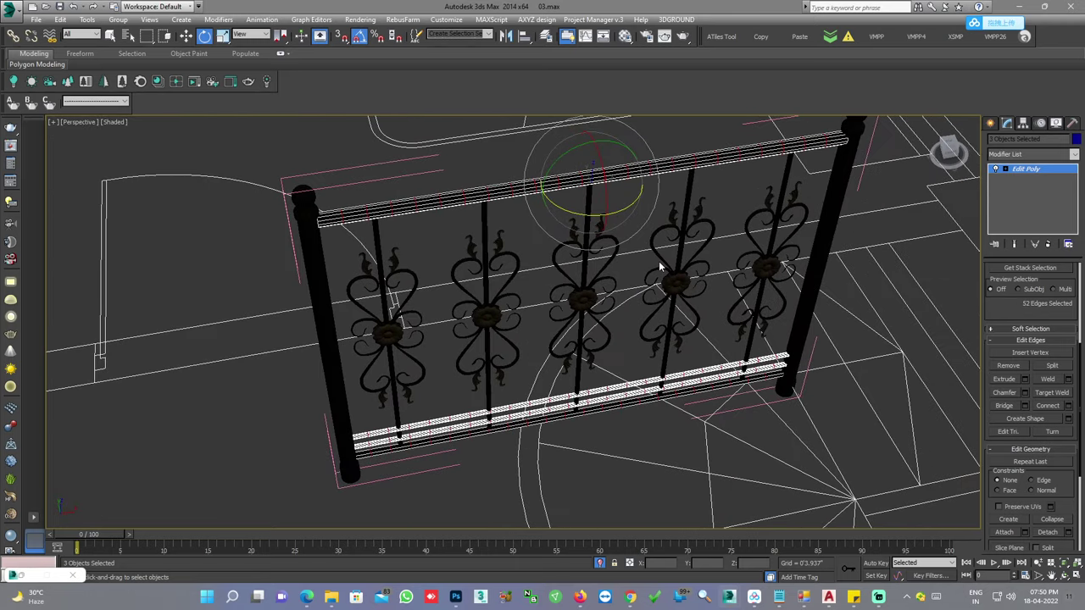
# Step: Reapply Connect Edges with 60 segments along the three rails
pyautogui.click(1069, 406)
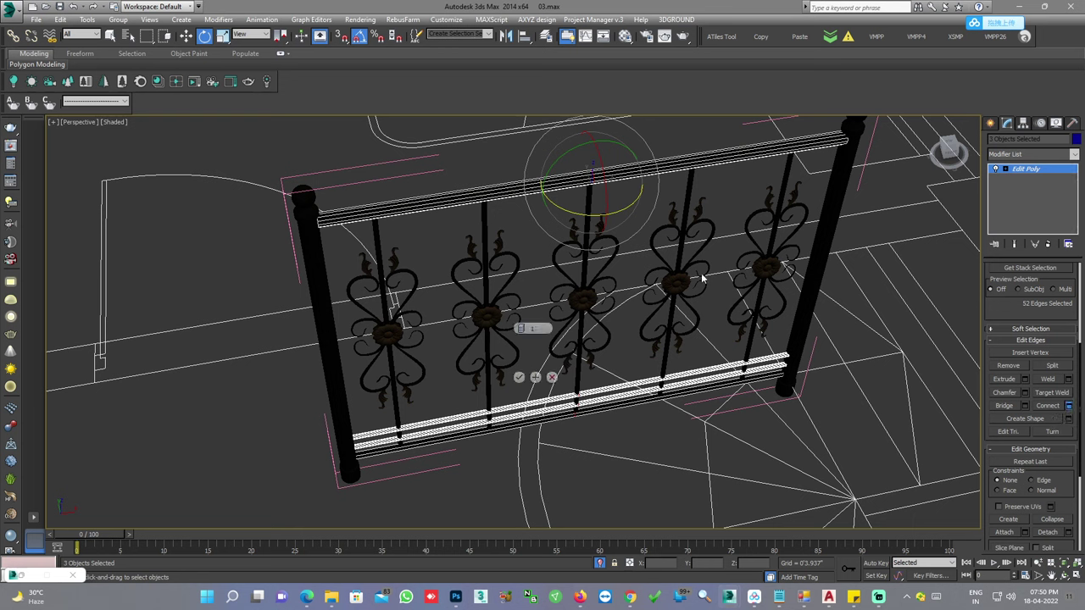
pyautogui.doubleClick(533, 328)
pyautogui.write('80')
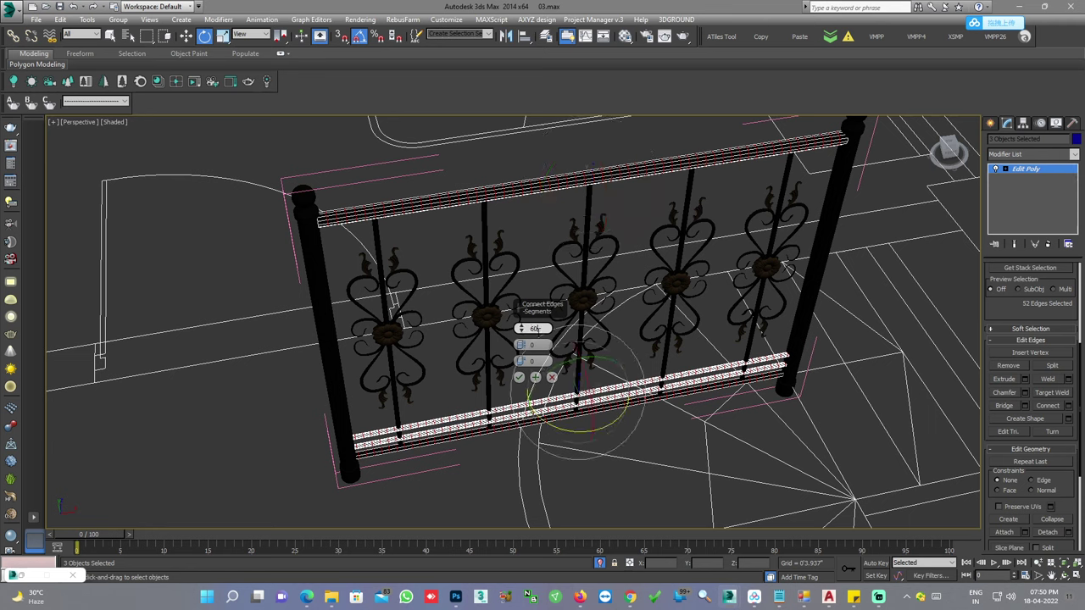
pyautogui.click(520, 378)
pyautogui.moveTo(690, 344)
pyautogui.keyDown('alt'); pyautogui.mouseDown(button='middle')
pyautogui.moveTo(658, 347)
pyautogui.moveTo(683, 343)
pyautogui.mouseUp(button='middle'); pyautogui.keyUp('alt')
pyautogui.click(118, 19)
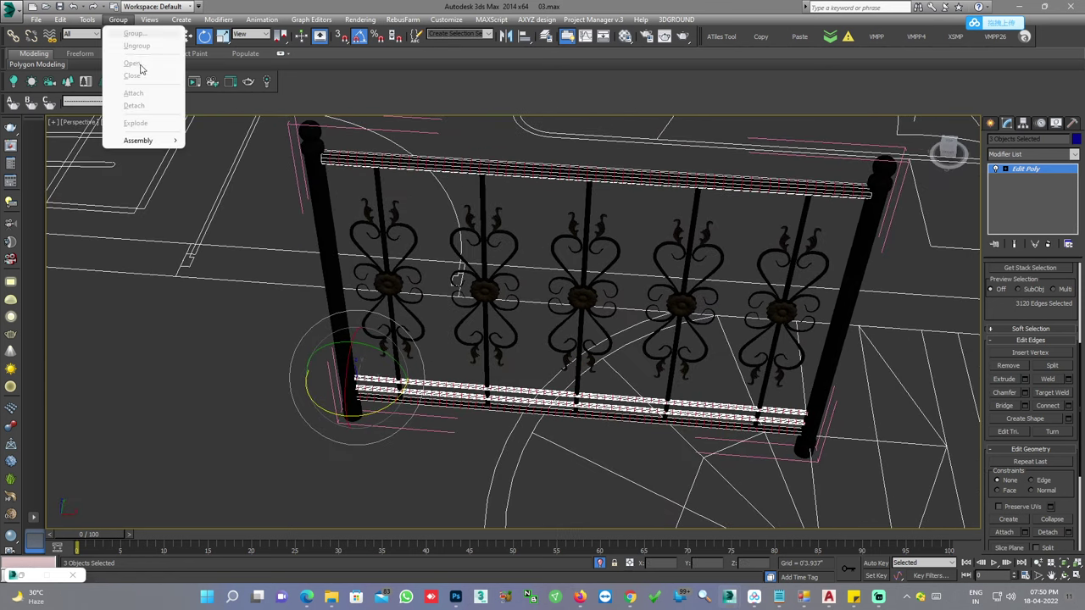
# Step: Leave edge editing and close the railing group back into one unit
pyautogui.click(1007, 174)
pyautogui.scroll(-2, 436, 149)
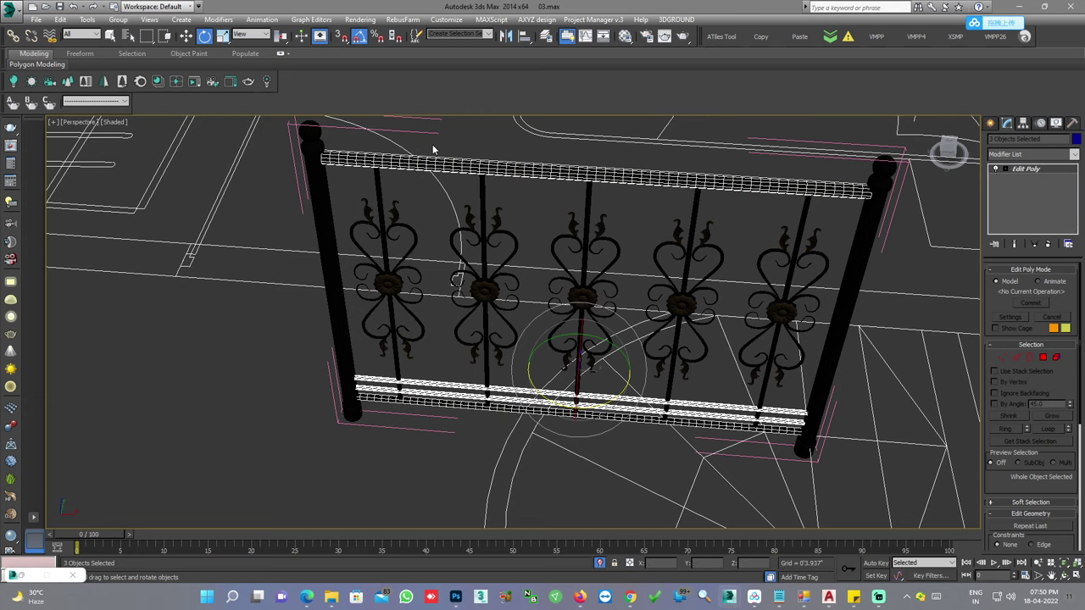
pyautogui.scroll(-3, 436, 150)
pyautogui.scroll(-1, 471, 200)
pyautogui.click(118, 19)
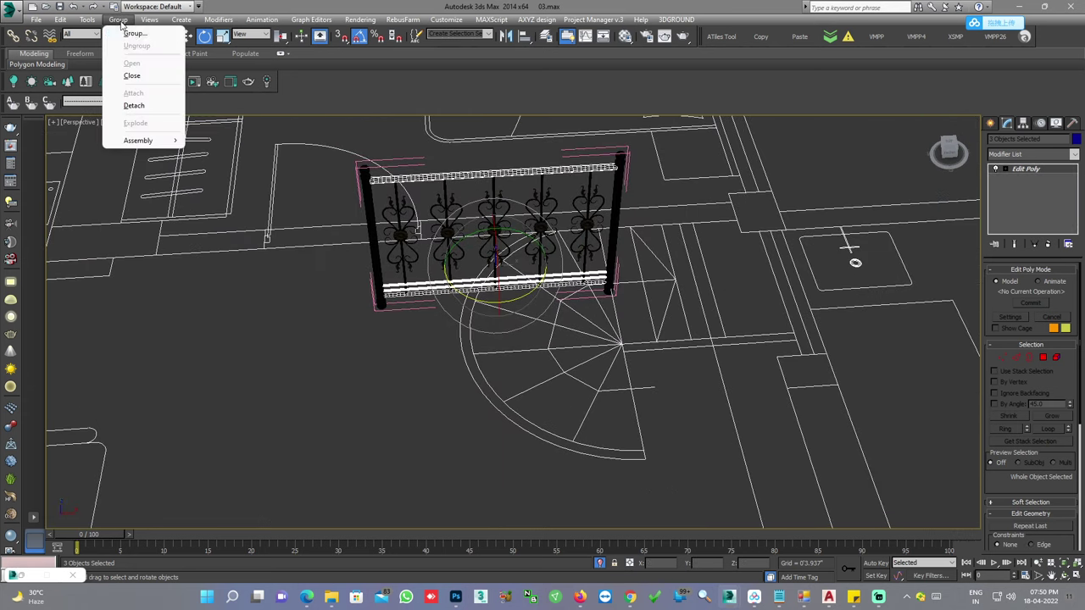
pyautogui.click(139, 77)
# Step: Move the railing group left over the spiral staircase
pyautogui.keyDown('alt'); pyautogui.moveTo(475, 254); pyautogui.dragTo(515, 239, button='middle'); pyautogui.keyUp('alt')
pyautogui.press('w')
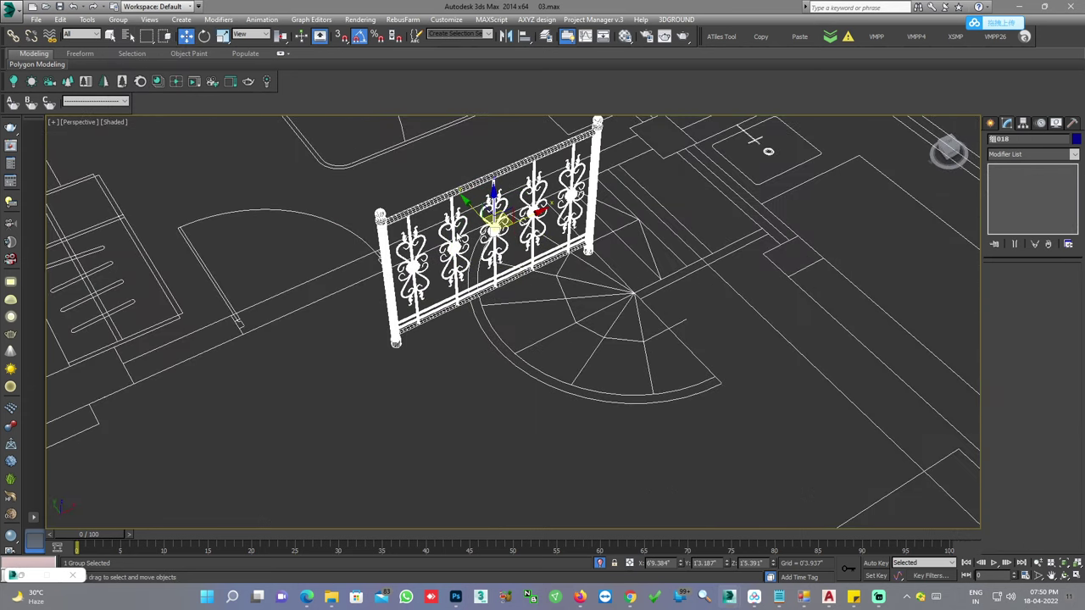
pyautogui.moveTo(500, 222)
pyautogui.mouseDown()
pyautogui.moveTo(392, 261)
pyautogui.moveTo(465, 229)
pyautogui.mouseUp()
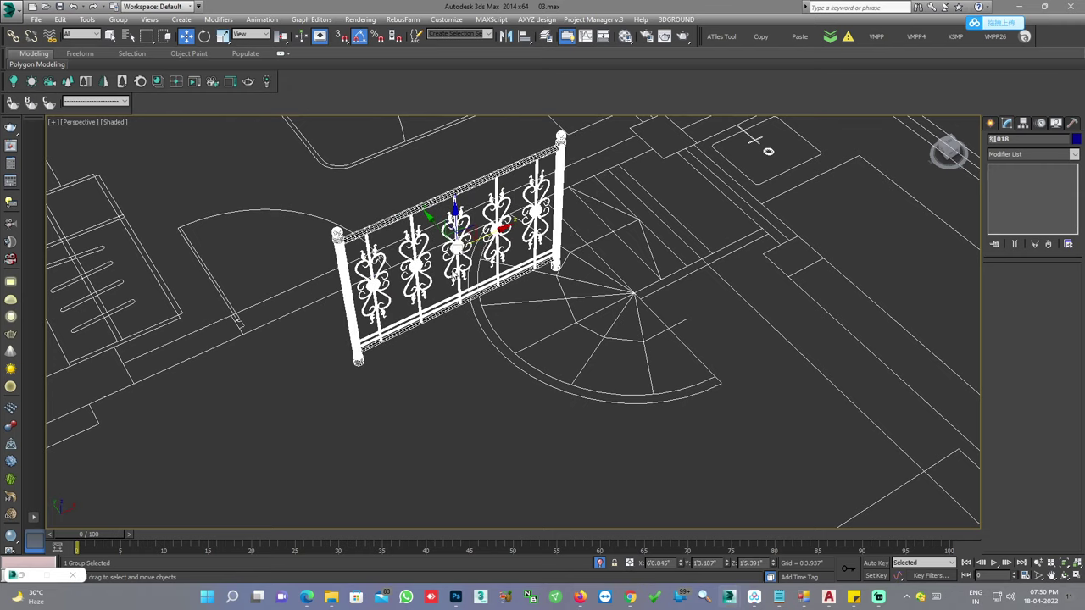
pyautogui.keyDown('alt'); pyautogui.moveTo(636, 318); pyautogui.dragTo(592, 323, button='middle'); pyautogui.keyUp('alt')
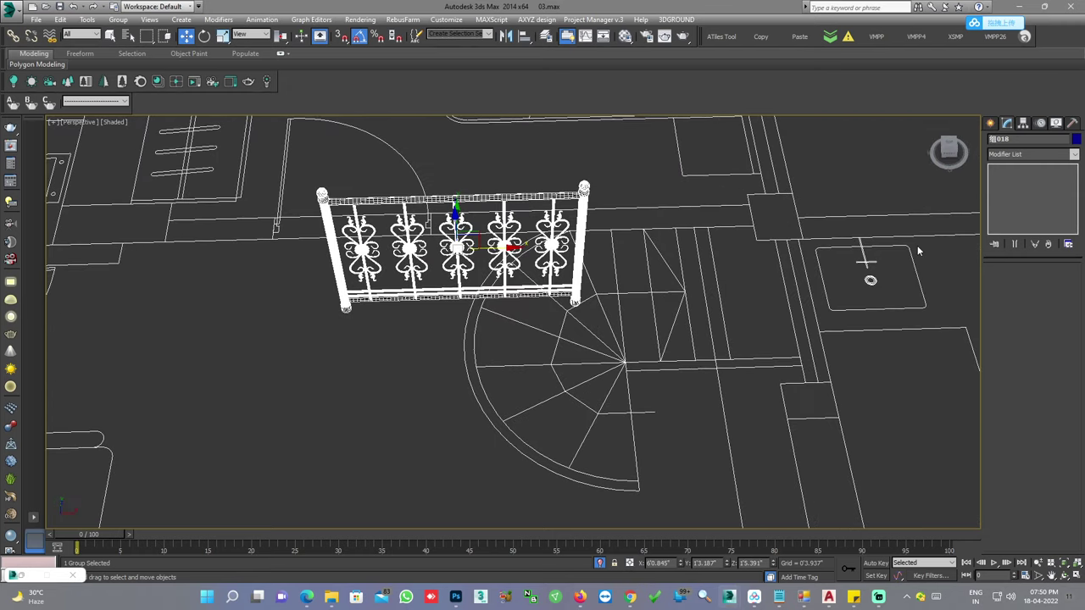
# Step: Add a Bend modifier to the railing and test bend angles, then reset the angle
pyautogui.click(1016, 155)
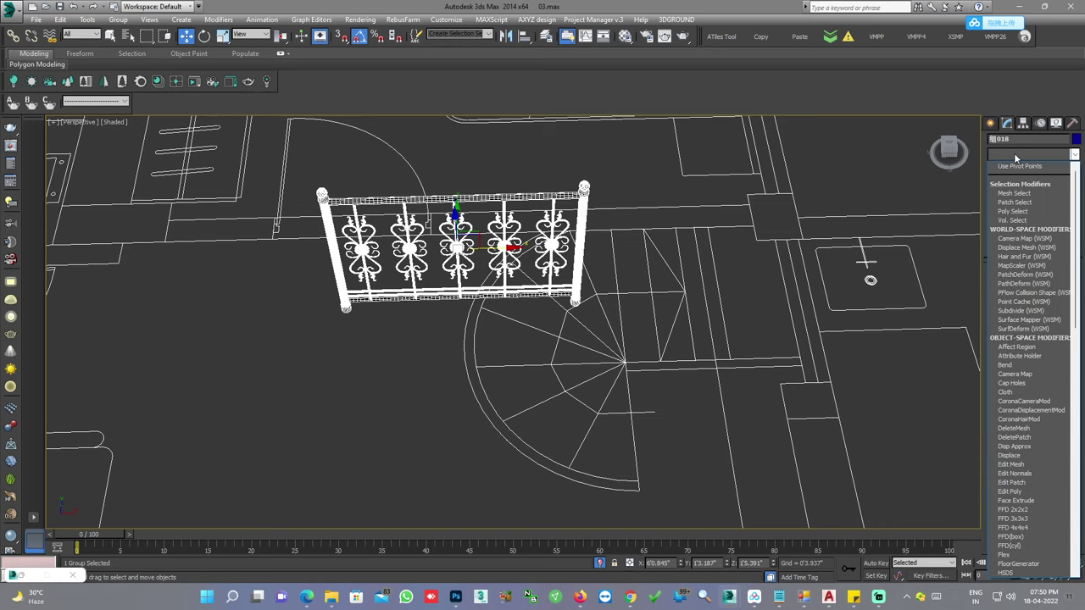
pyautogui.press('b')
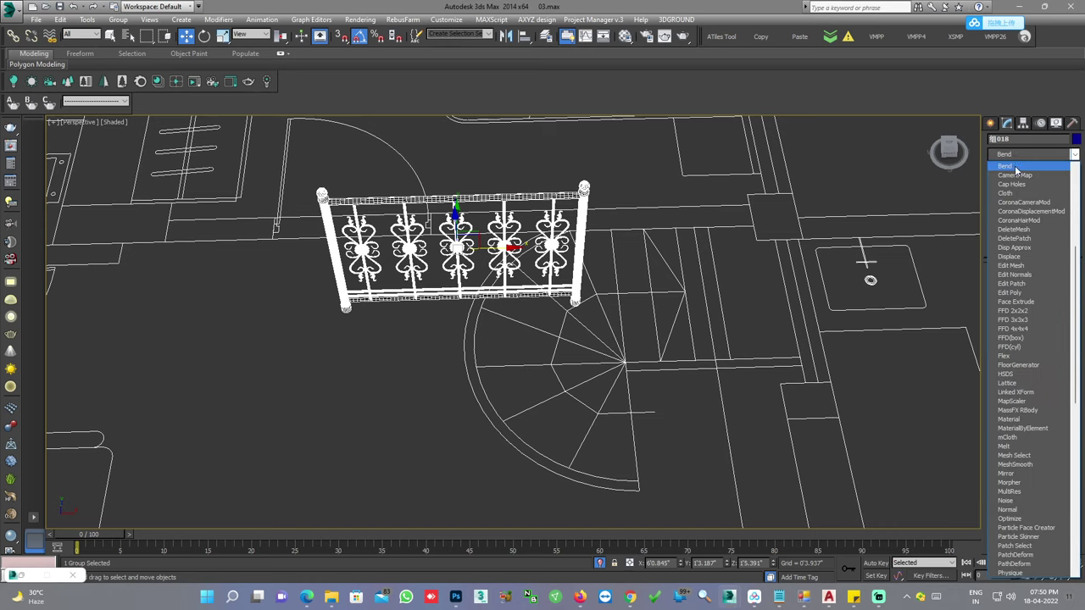
pyautogui.click(1007, 167)
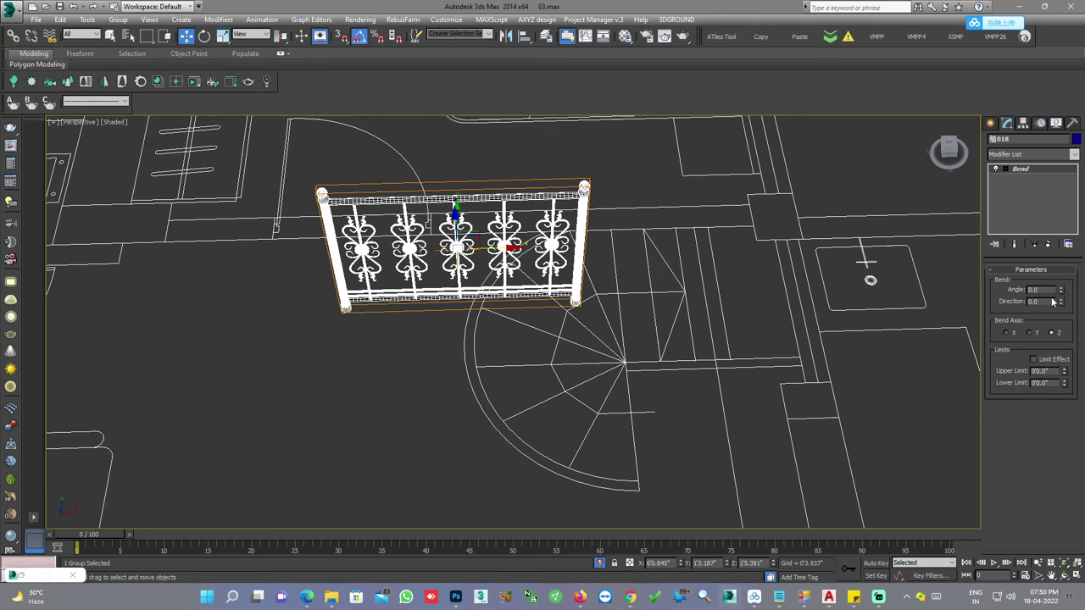
pyautogui.moveTo(1061, 292)
pyautogui.mouseDown()
pyautogui.moveTo(1025, 269)
pyautogui.moveTo(1028, 305)
pyautogui.mouseUp()
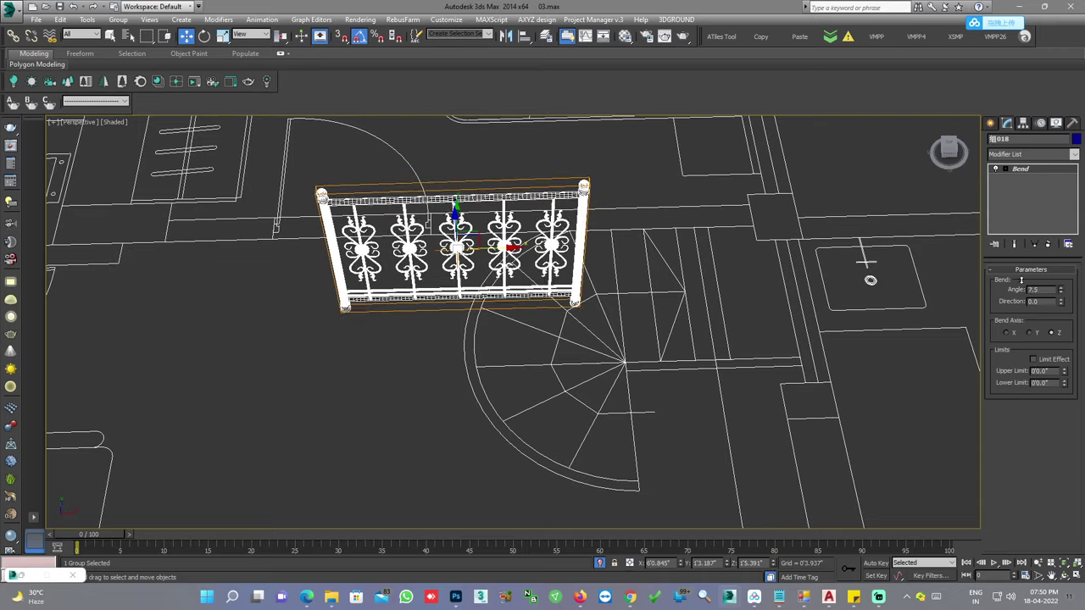
pyautogui.scroll(5, 414, 242)
pyautogui.moveTo(360, 266); pyautogui.dragTo(444, 219, button='middle')
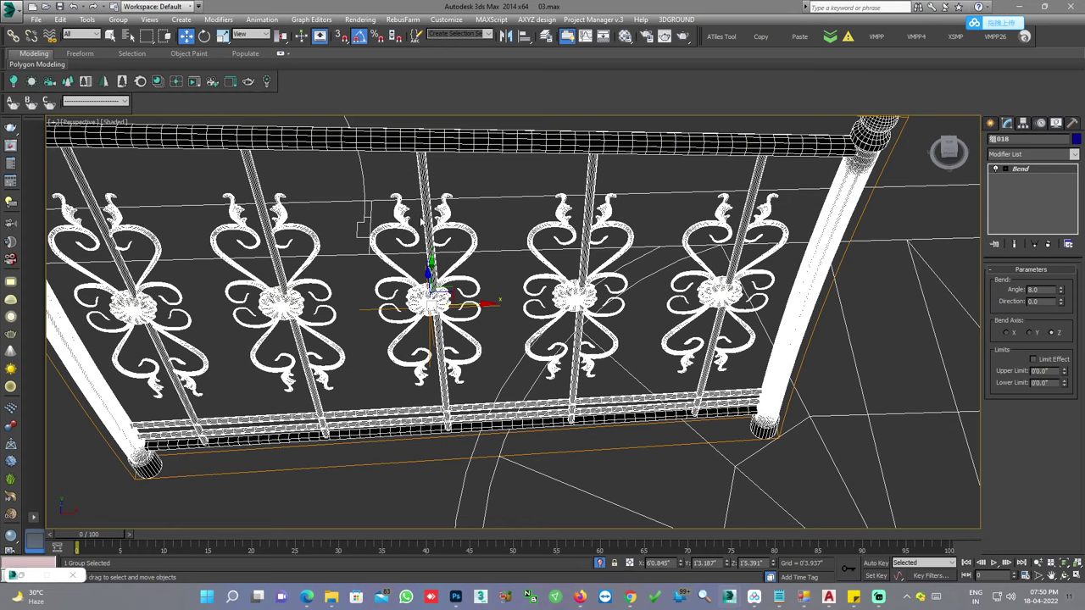
pyautogui.hotkey('ctrl', 'z')
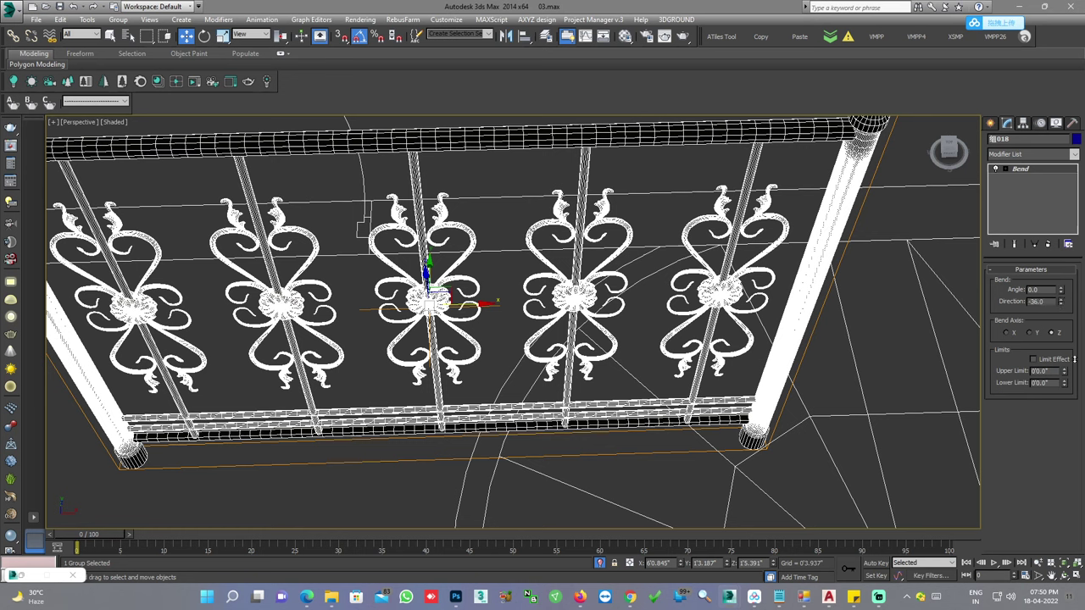
# Step: Bend the railing around the X axis with direction 90 and angle 95
pyautogui.moveTo(1061, 301); pyautogui.dragTo(1070, 239)
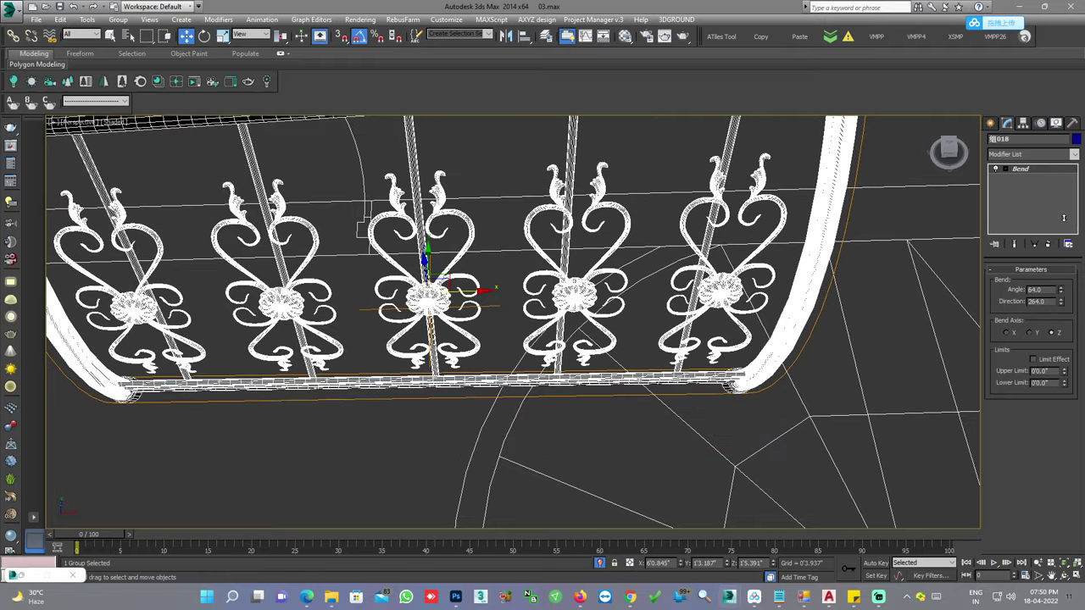
pyautogui.moveTo(1061, 301); pyautogui.dragTo(1083, 100)
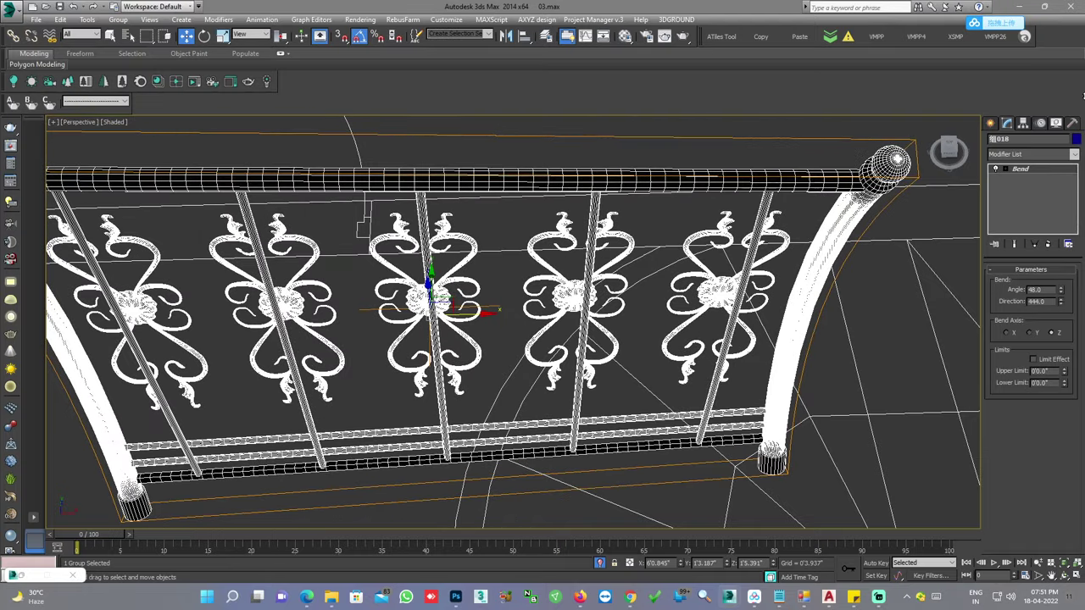
pyautogui.click(1030, 333)
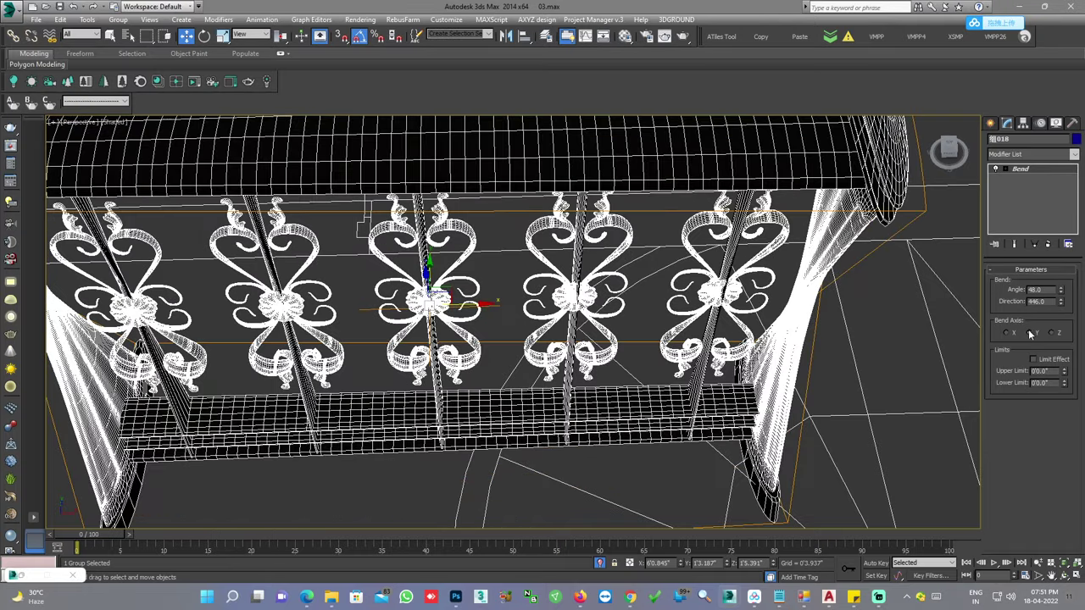
pyautogui.click(1010, 333)
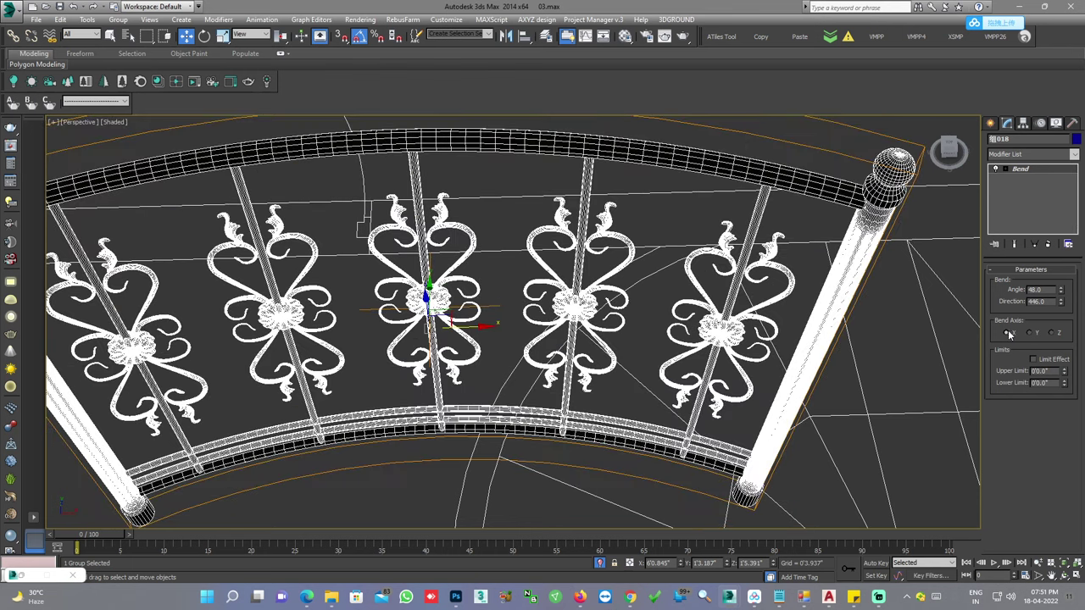
pyautogui.scroll(-5, 615, 367)
pyautogui.keyDown('alt'); pyautogui.moveTo(615, 366); pyautogui.dragTo(724, 339, button='middle'); pyautogui.keyUp('alt')
pyautogui.moveTo(1058, 295)
pyautogui.mouseDown()
pyautogui.moveTo(1075, 274)
pyautogui.moveTo(1060, 254)
pyautogui.moveTo(1039, 295)
pyautogui.mouseUp()
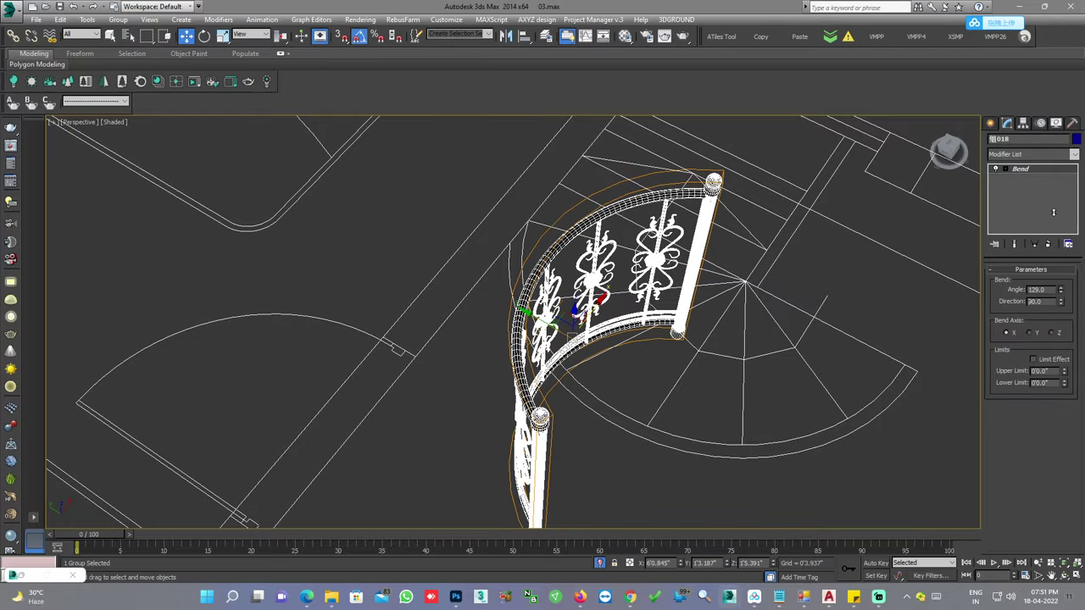
pyautogui.write('95')
pyautogui.press('Return')
# Step: Rotate the railing about 90° and move it onto the staircase's curved edge
pyautogui.moveTo(644, 322)
pyautogui.keyDown('alt'); pyautogui.mouseDown(button='middle')
pyautogui.moveTo(725, 327)
pyautogui.moveTo(749, 316)
pyautogui.mouseUp(button='middle'); pyautogui.keyUp('alt')
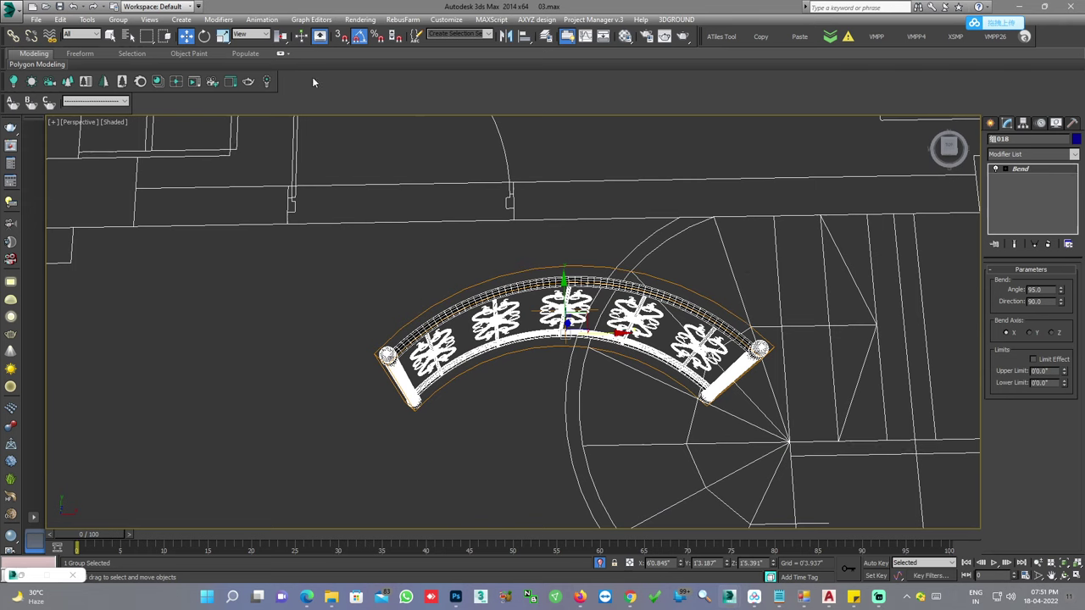
pyautogui.click(205, 35)
pyautogui.moveTo(592, 378)
pyautogui.mouseDown()
pyautogui.moveTo(543, 339)
pyautogui.moveTo(592, 378)
pyautogui.mouseUp()
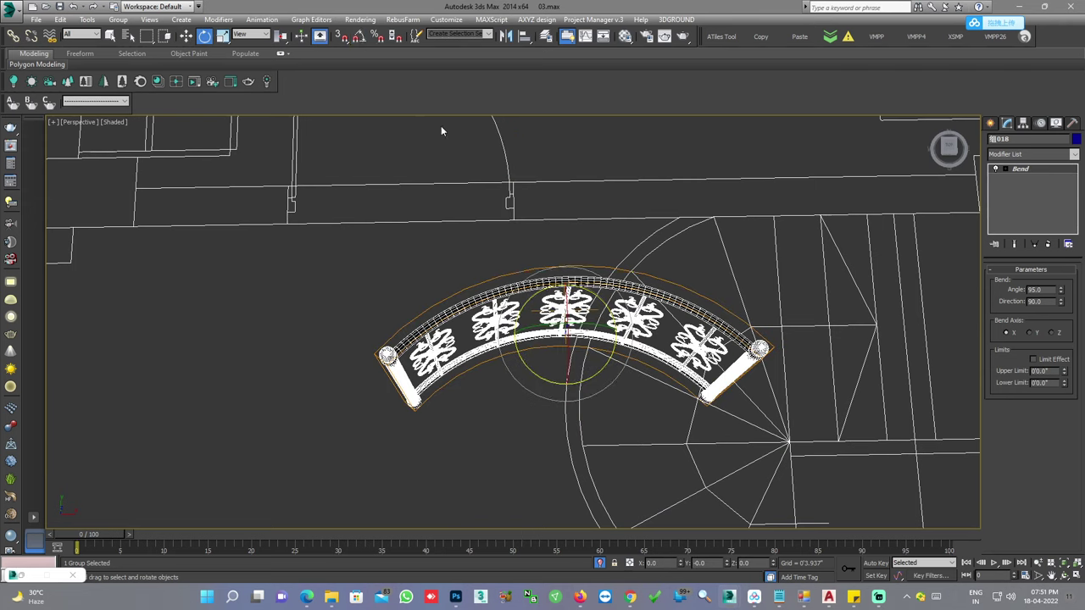
pyautogui.moveTo(588, 376); pyautogui.dragTo(653, 358)
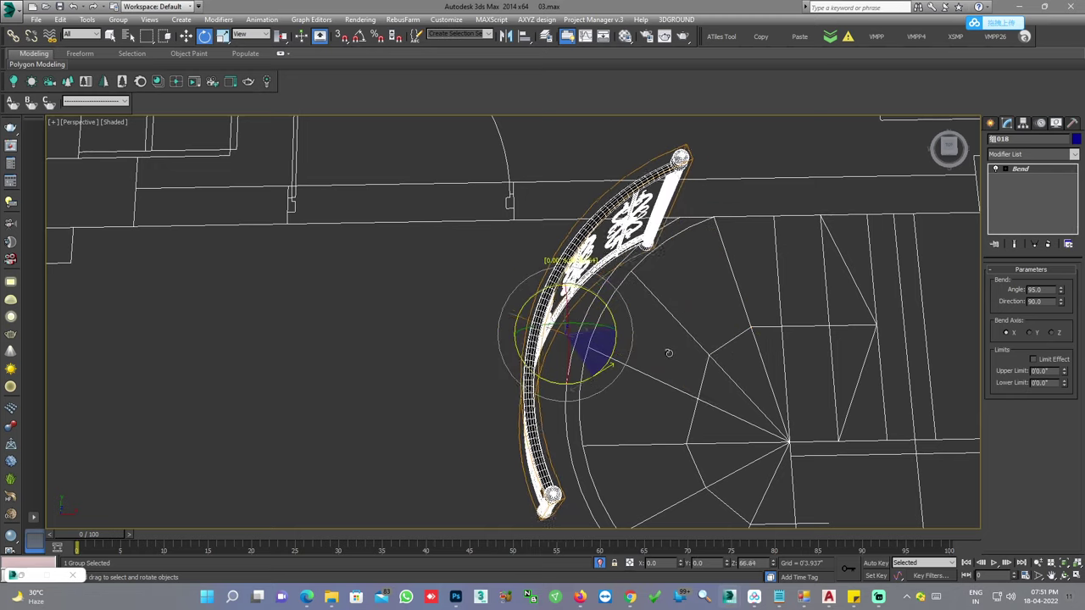
pyautogui.click(186, 37)
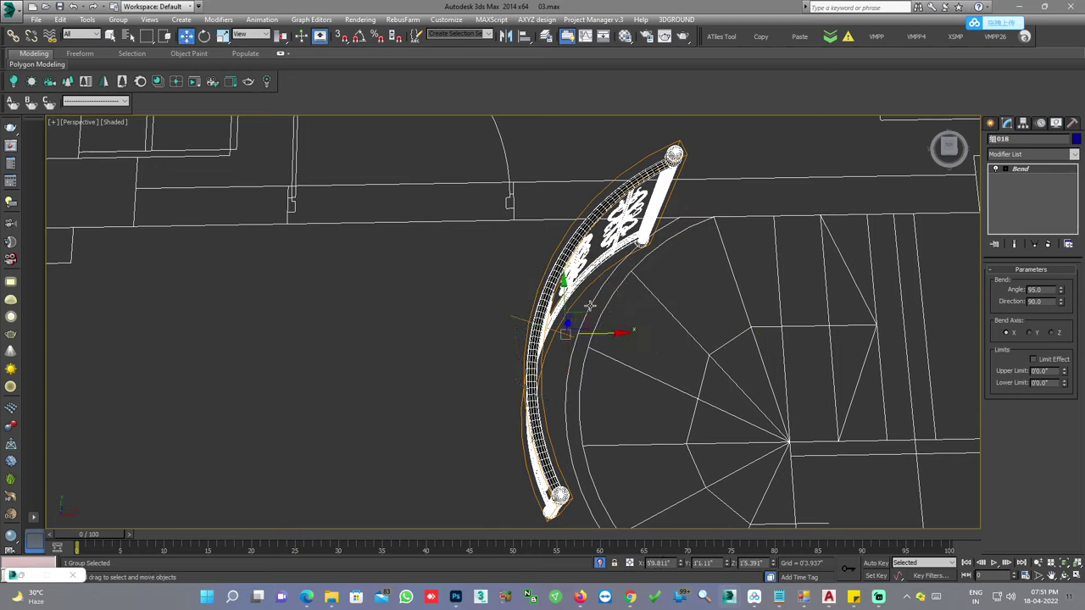
pyautogui.moveTo(590, 305); pyautogui.dragTo(627, 301)
# Step: In Top view, lower the bend angle to 87.5° so the arc matches the stairs
pyautogui.press('t')
pyautogui.press('z')
pyautogui.press('e')
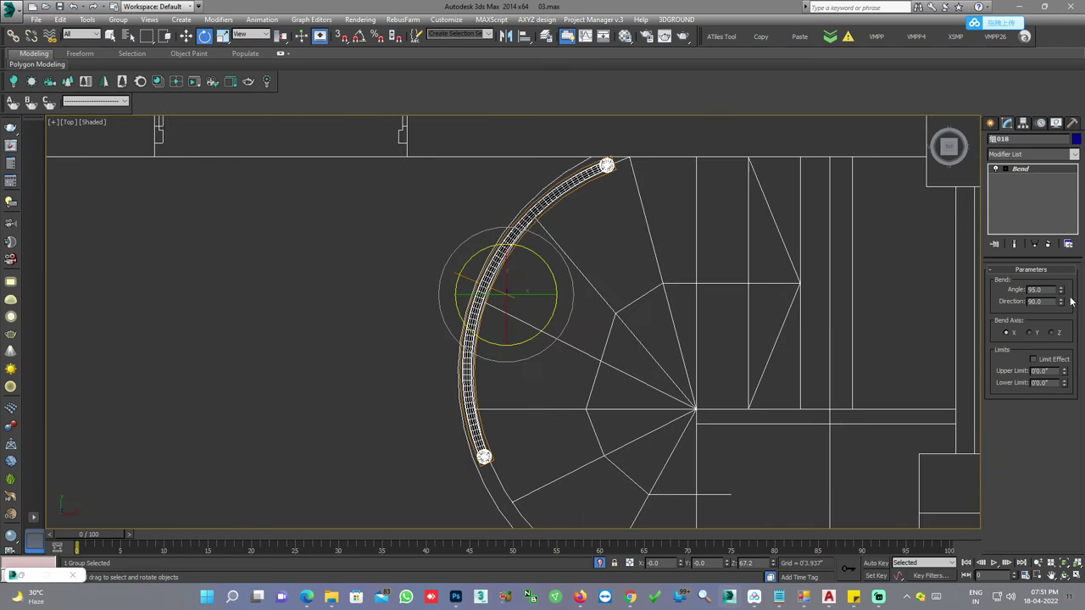
pyautogui.moveTo(1061, 293); pyautogui.dragTo(1047, 297)
pyautogui.scroll(-1, 654, 262)
pyautogui.scroll(-2, 622, 242)
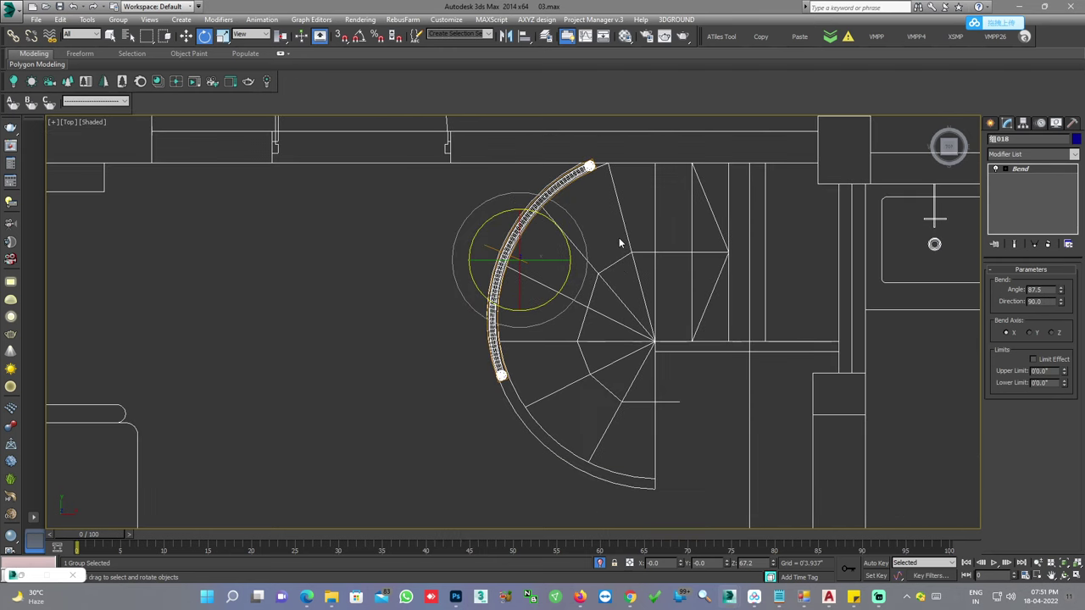
pyautogui.scroll(-2, 576, 247)
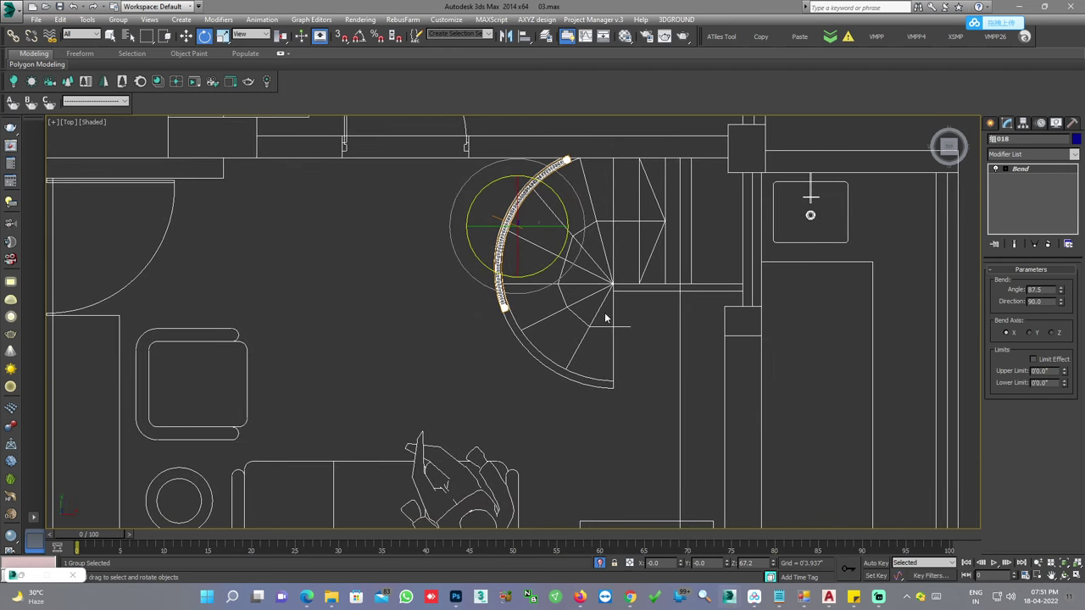
pyautogui.scroll(2, 529, 254)
# Step: Shift-drag the railing to create one independent copy
pyautogui.press('w')
pyautogui.keyDown('shift'); pyautogui.moveTo(531, 207); pyautogui.dragTo(567, 357); pyautogui.keyUp('shift')
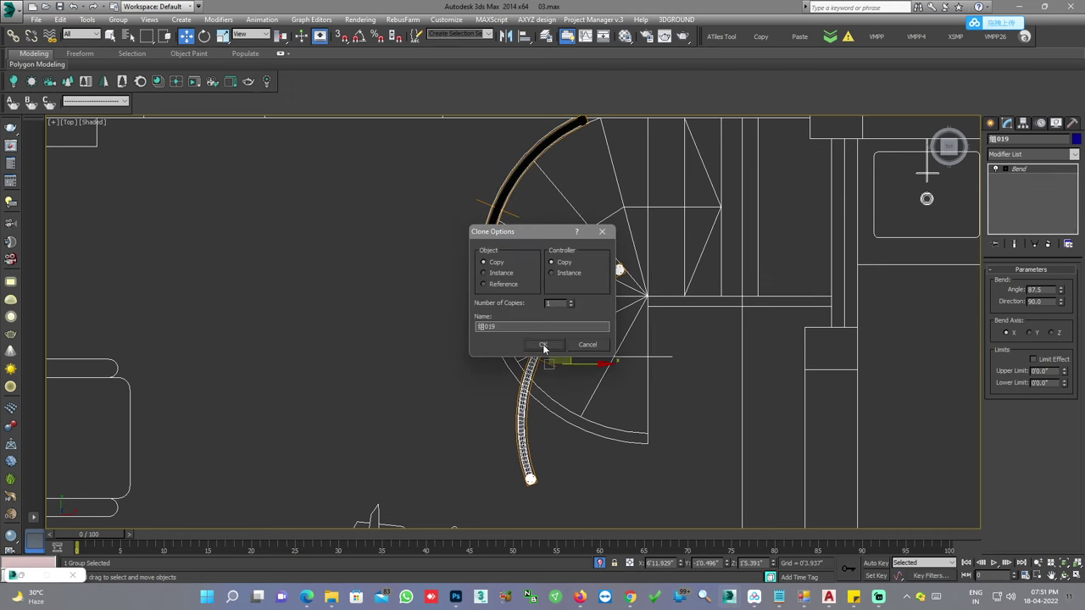
pyautogui.click(537, 342)
# Step: Rotate and move the copy so it continues the arc from the first railing's end
pyautogui.press('e')
pyautogui.moveTo(588, 338); pyautogui.dragTo(524, 294)
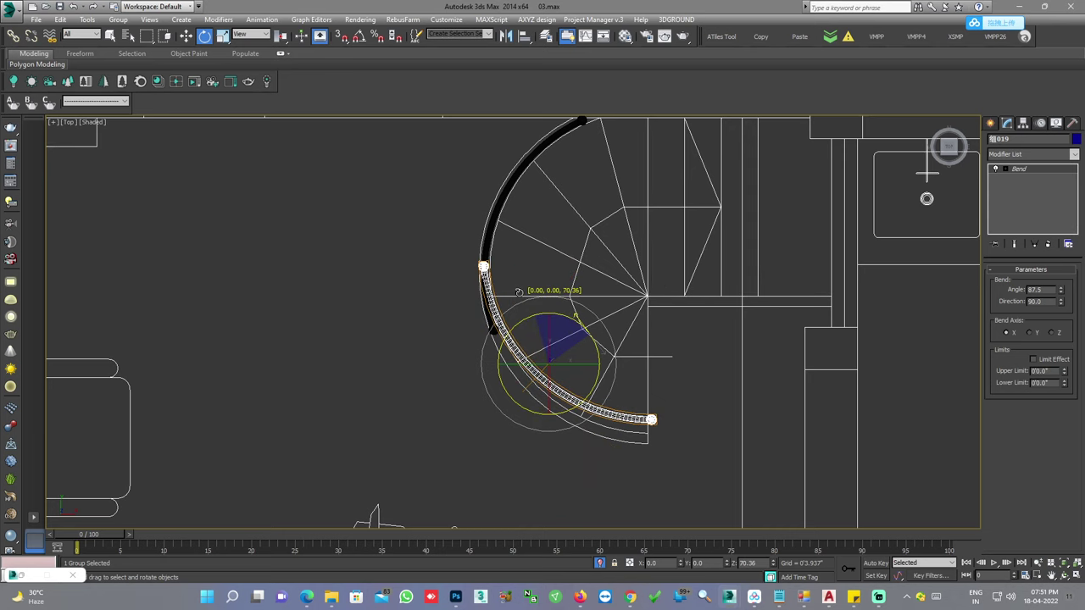
pyautogui.moveTo(524, 294); pyautogui.dragTo(492, 263)
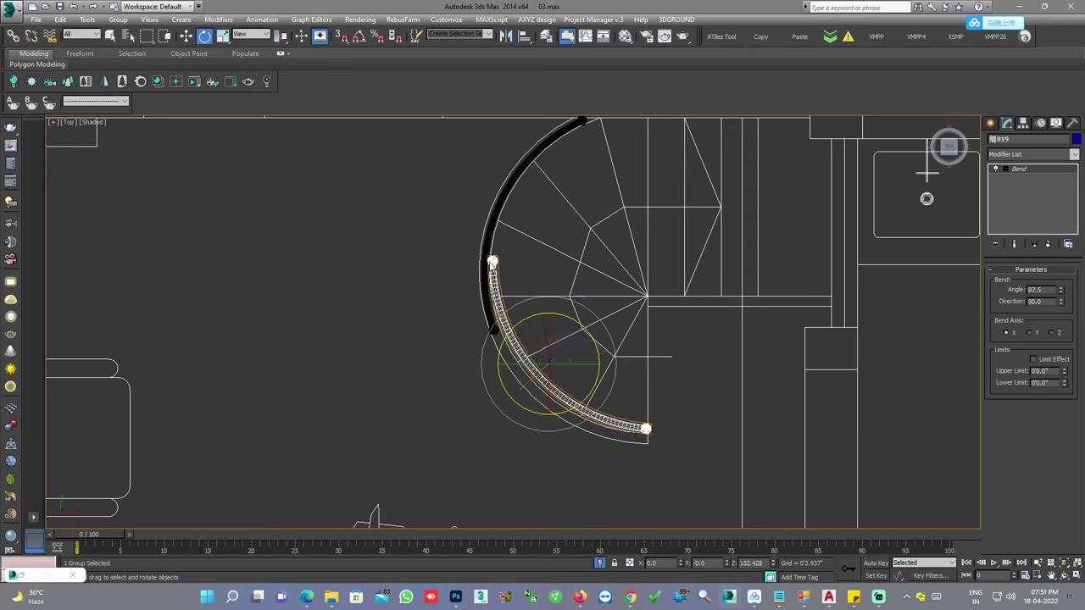
pyautogui.click(189, 37)
pyautogui.moveTo(558, 340)
pyautogui.mouseDown()
pyautogui.moveTo(546, 346)
pyautogui.moveTo(534, 301)
pyautogui.mouseUp()
pyautogui.scroll(-1, 531, 299)
pyautogui.scroll(1, 530, 299)
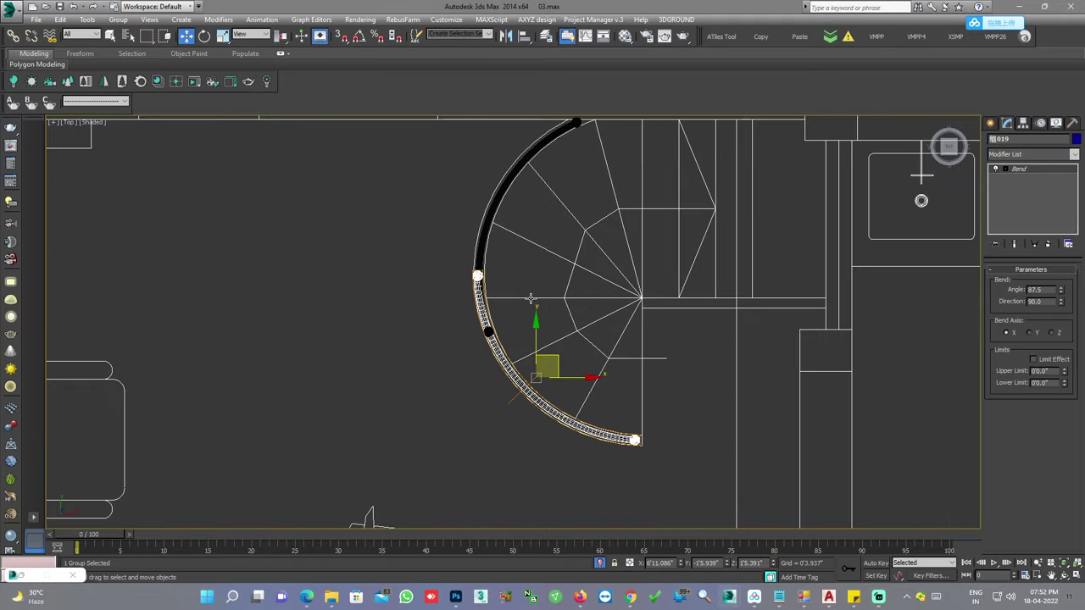
pyautogui.scroll(2, 524, 298)
pyautogui.scroll(2, 520, 291)
# Step: In Perspective view, select the front bent railing
pyautogui.press('p')
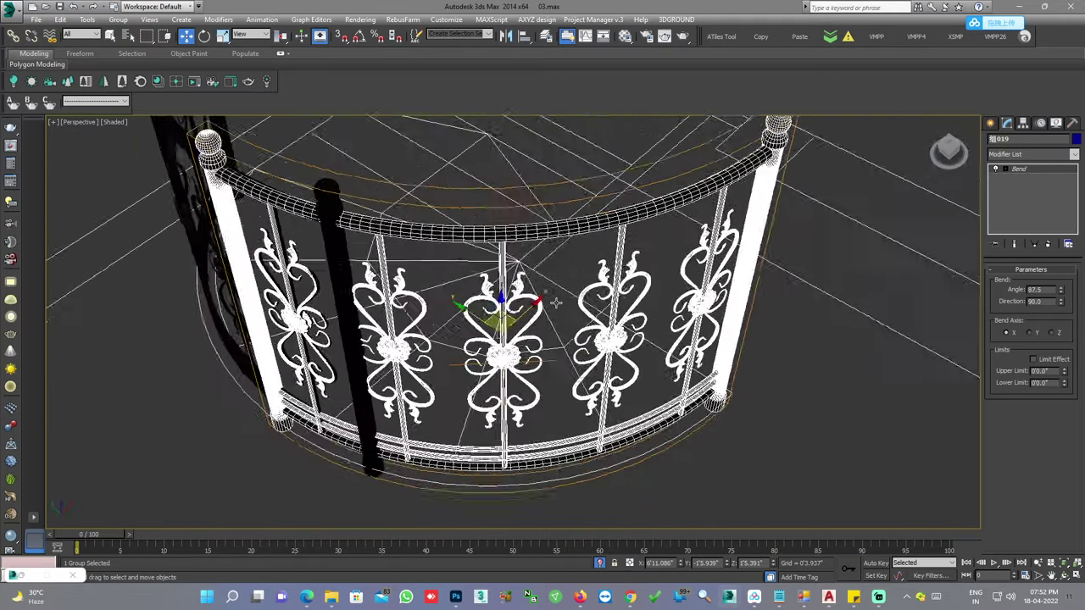
pyautogui.keyDown('alt'); pyautogui.moveTo(521, 291); pyautogui.dragTo(508, 254, button='middle'); pyautogui.keyUp('alt')
pyautogui.keyDown('alt'); pyautogui.moveTo(398, 281); pyautogui.dragTo(467, 348, button='middle'); pyautogui.keyUp('alt')
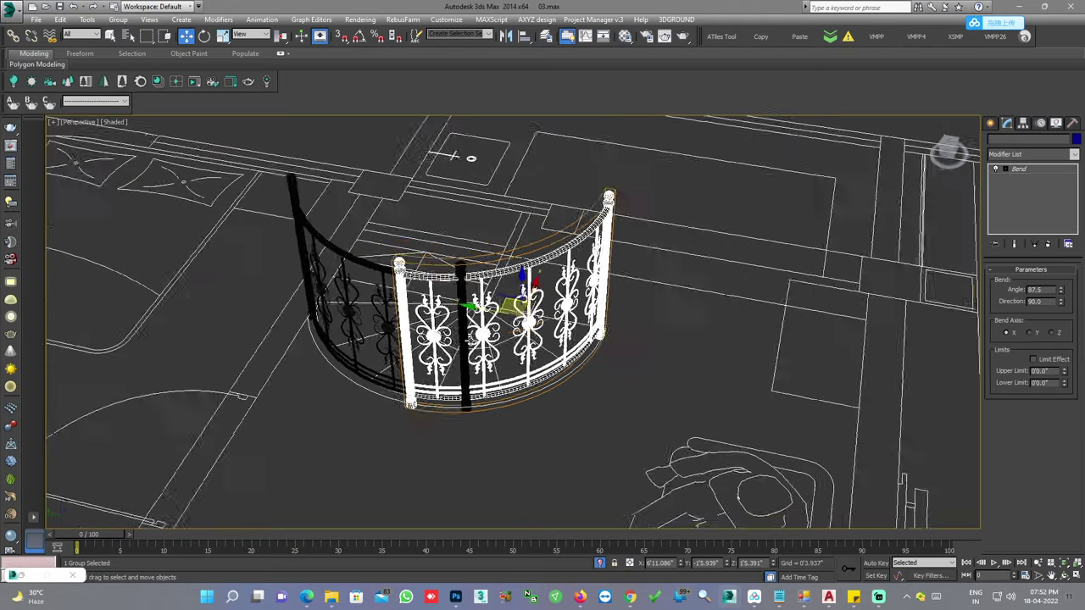
pyautogui.click(467, 339)
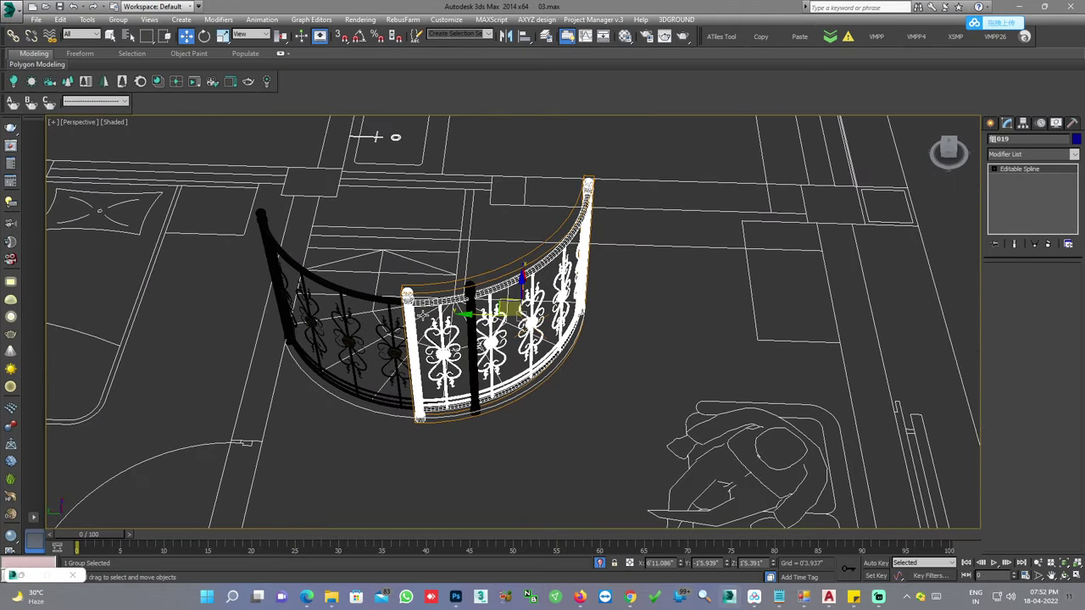
pyautogui.moveTo(467, 339)
pyautogui.keyDown('alt'); pyautogui.mouseDown(button='middle')
pyautogui.moveTo(497, 339)
pyautogui.moveTo(387, 313)
pyautogui.moveTo(472, 335)
pyautogui.moveTo(441, 330)
pyautogui.mouseUp(button='middle'); pyautogui.keyUp('alt')
pyautogui.click(388, 314)
pyautogui.click(477, 319)
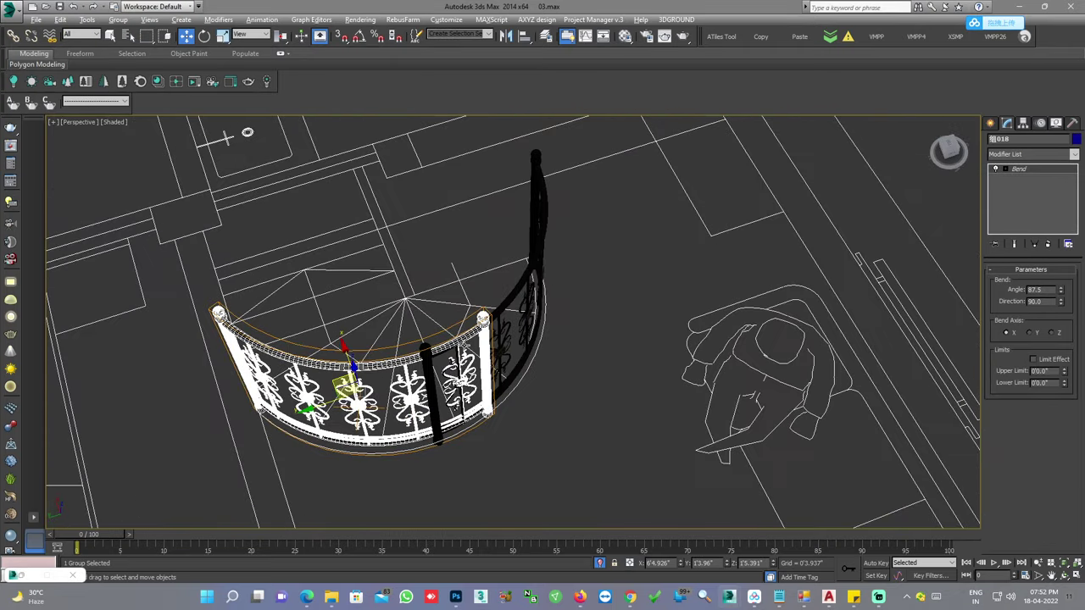
pyautogui.moveTo(458, 405)
pyautogui.keyDown('alt'); pyautogui.mouseDown(button='middle')
pyautogui.moveTo(509, 399)
pyautogui.moveTo(509, 356)
pyautogui.moveTo(835, 337)
pyautogui.mouseUp(button='middle'); pyautogui.keyUp('alt')
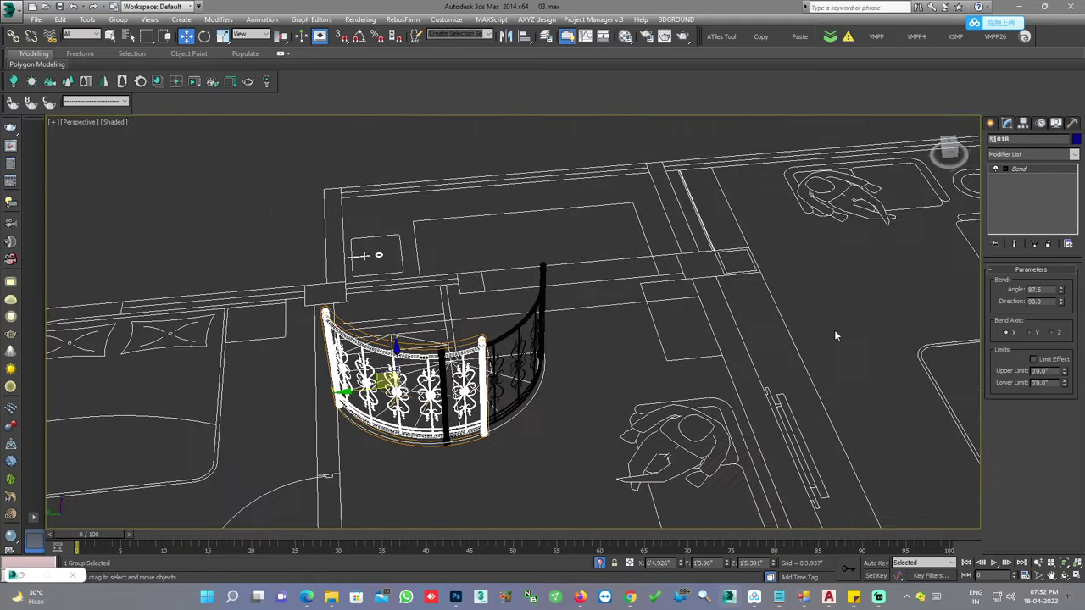
# Step: Open the Modifier List for the front railing, dismissing an accidental Clone Options dialog
pyautogui.click(1030, 153)
pyautogui.keyDown('alt'); pyautogui.moveTo(510, 312); pyautogui.dragTo(551, 398, button='middle'); pyautogui.keyUp('alt')
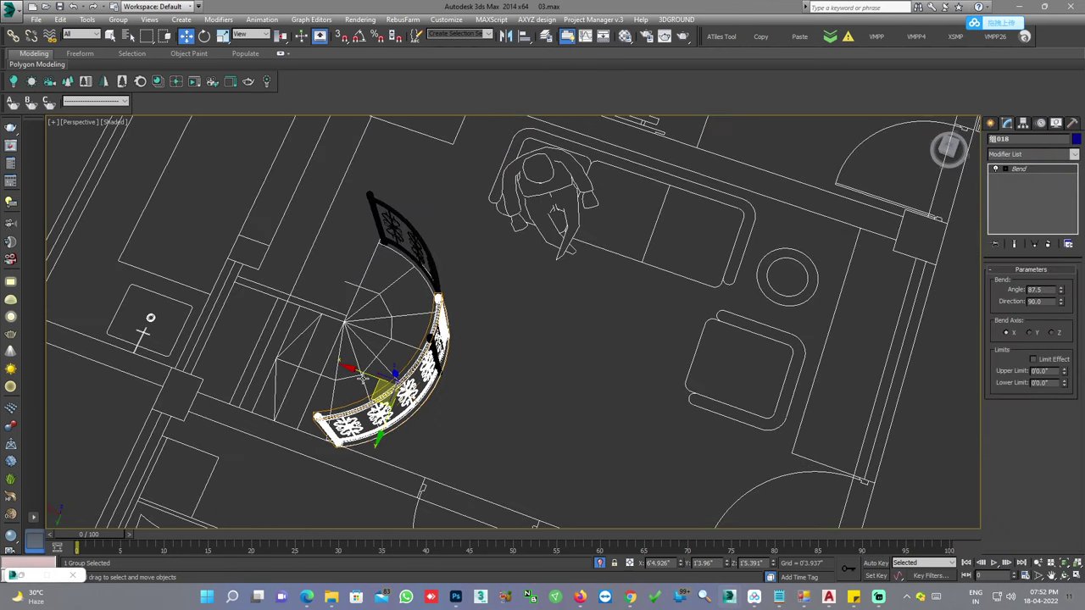
pyautogui.keyDown('shift'); pyautogui.moveTo(363, 379); pyautogui.dragTo(438, 410); pyautogui.keyUp('shift')
pyautogui.click(597, 349)
pyautogui.moveTo(598, 350)
pyautogui.keyDown('alt'); pyautogui.mouseDown(button='middle')
pyautogui.moveTo(649, 366)
pyautogui.moveTo(734, 332)
pyautogui.mouseUp(button='middle'); pyautogui.keyUp('alt')
pyautogui.click(1017, 167)
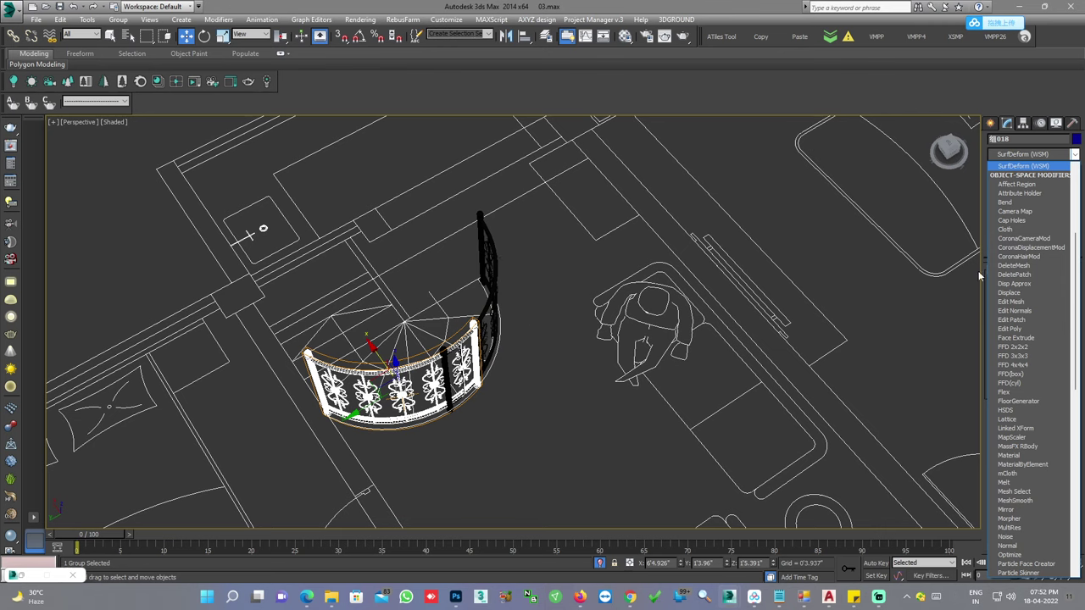
# Step: Add a Slice modifier to the front railing and enter its Slice Plane sub-object
pyautogui.scroll(-10, 1026, 343)
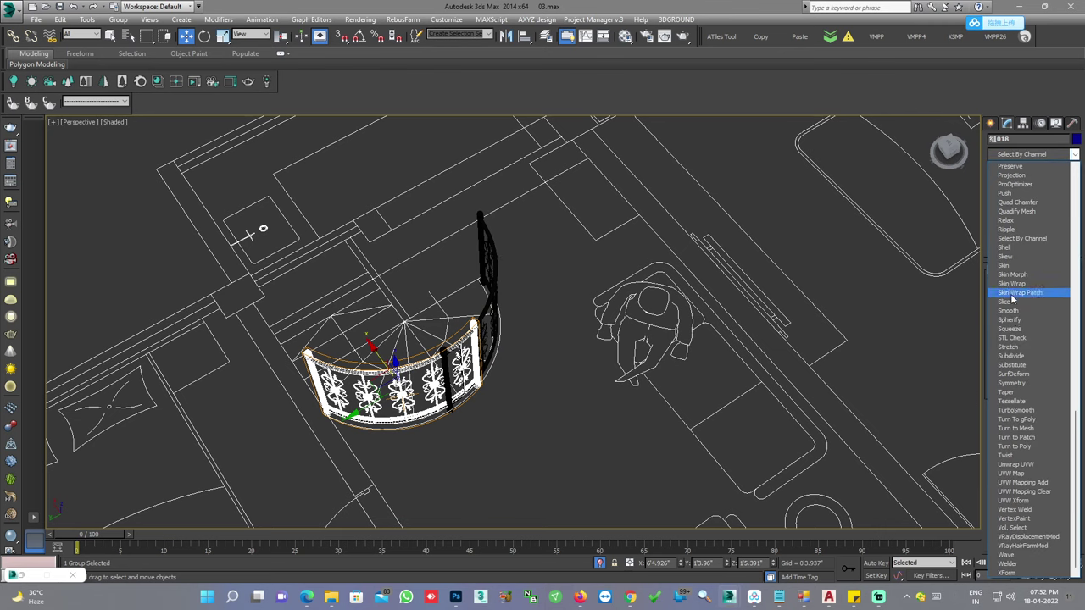
pyautogui.click(1009, 302)
pyautogui.keyDown('alt'); pyautogui.moveTo(500, 387); pyautogui.dragTo(547, 375, button='middle'); pyautogui.keyUp('alt')
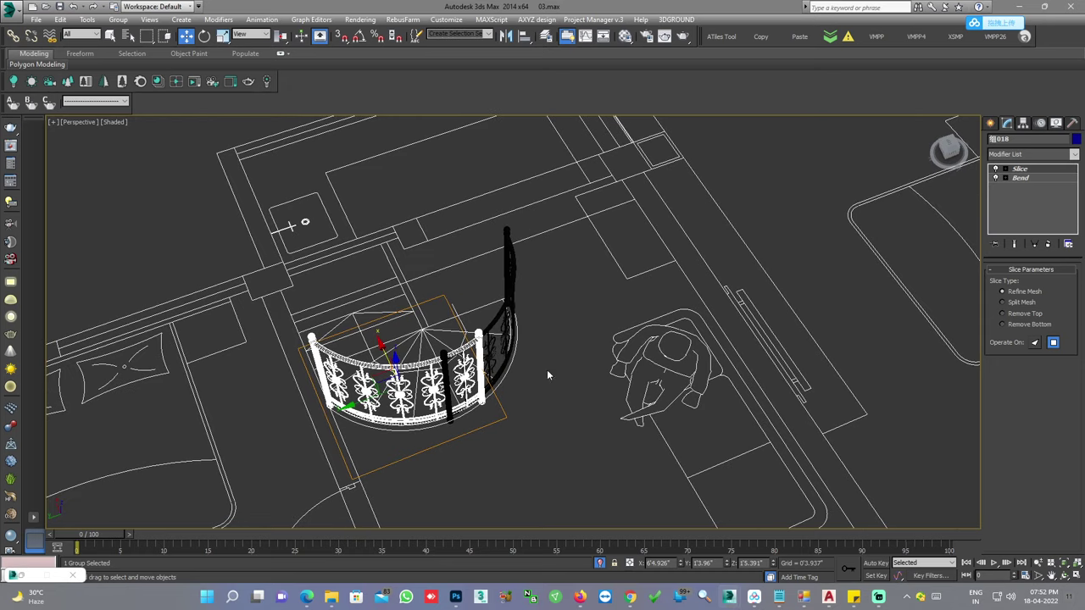
pyautogui.click(1020, 173)
# Step: Rotate the slice plane 90° upright using angle snap and slide it along the railing
pyautogui.click(207, 38)
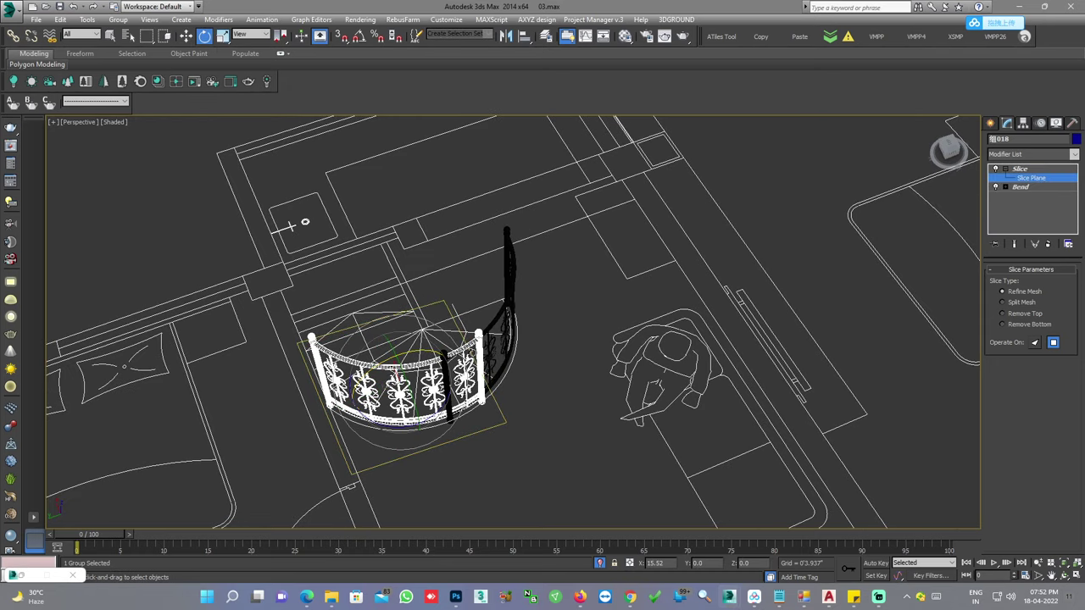
pyautogui.rightClick(360, 39)
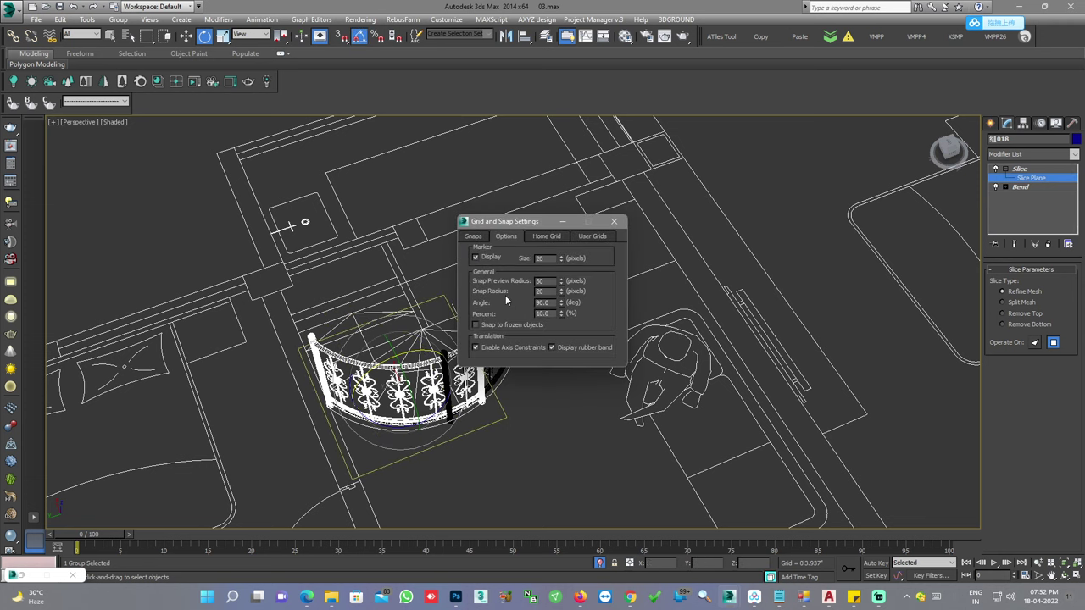
pyautogui.click(614, 222)
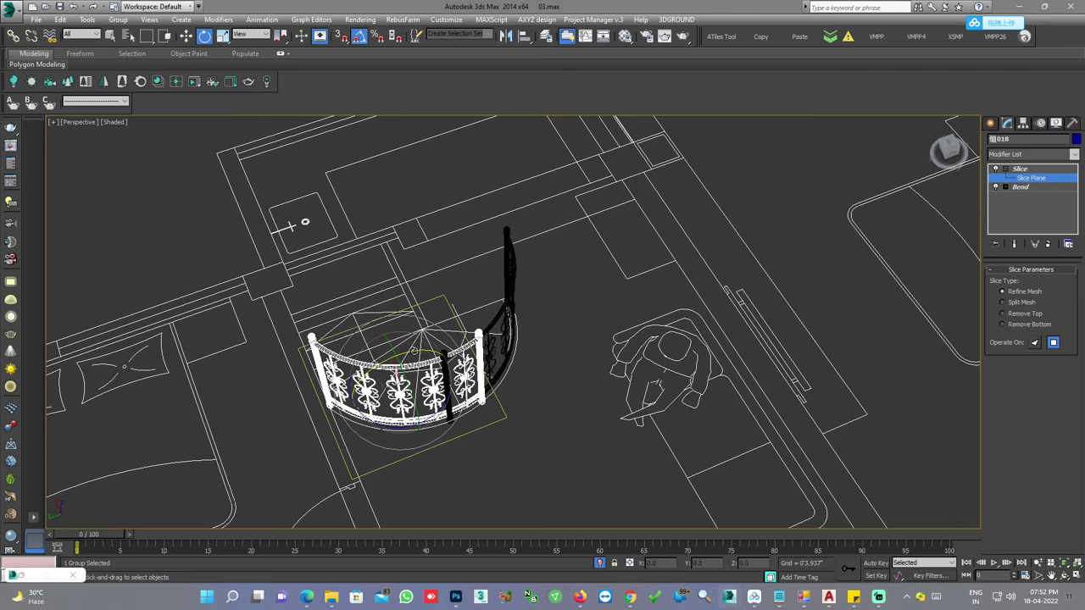
pyautogui.moveTo(413, 350); pyautogui.dragTo(410, 352)
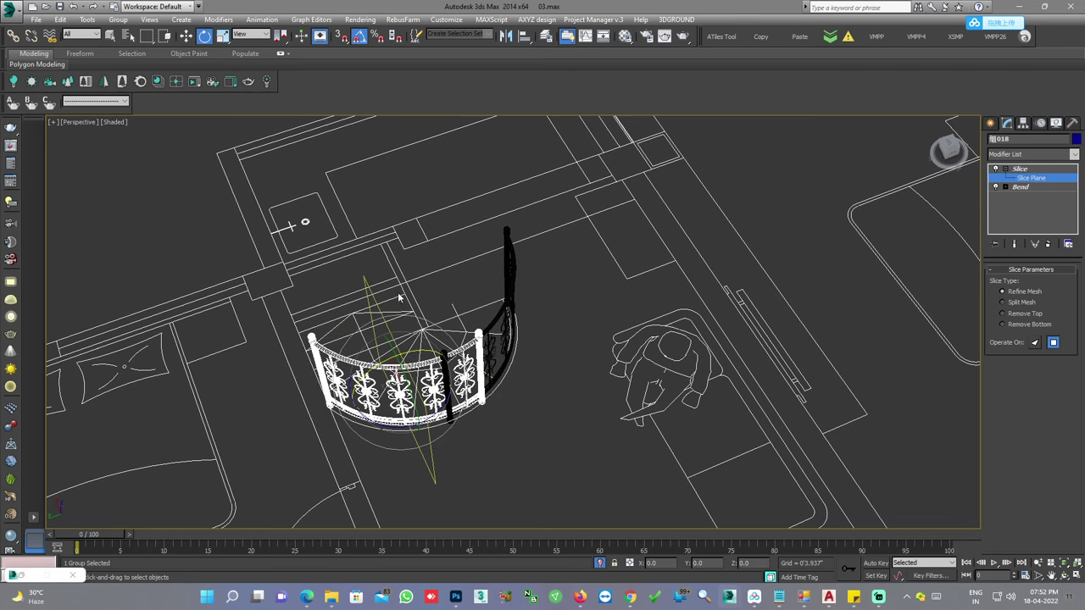
pyautogui.click(186, 36)
pyautogui.keyDown('alt'); pyautogui.moveTo(407, 356); pyautogui.dragTo(441, 377, button='middle'); pyautogui.keyUp('alt')
pyautogui.scroll(5, 441, 377)
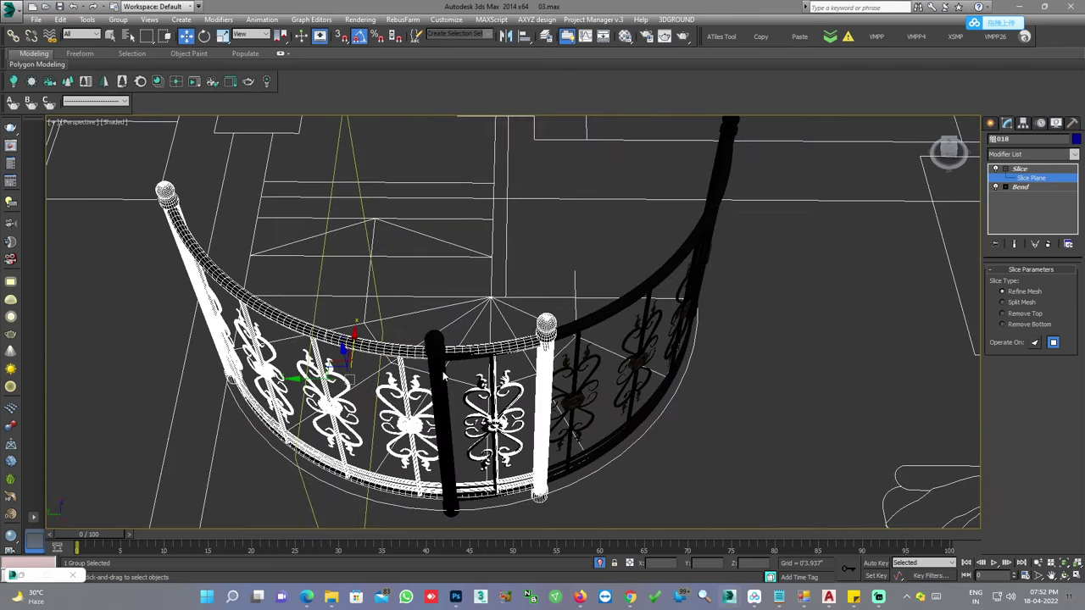
pyautogui.moveTo(335, 373); pyautogui.dragTo(432, 383)
# Step: In Top view, move the slice plane onto the joint between the two railings
pyautogui.press('t')
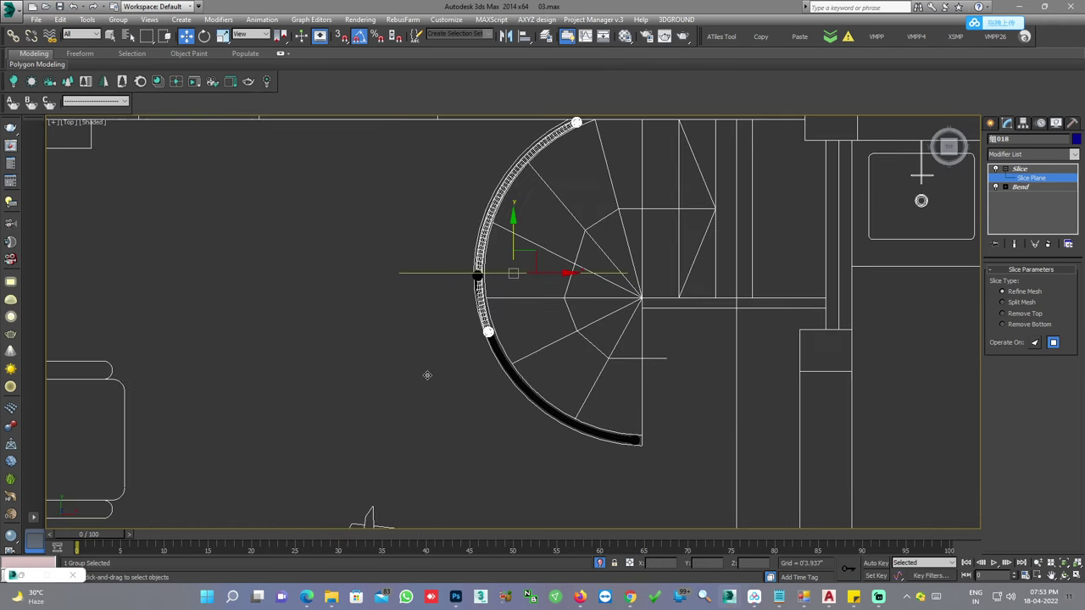
pyautogui.scroll(3, 441, 382)
pyautogui.scroll(2, 509, 362)
pyautogui.scroll(2, 517, 358)
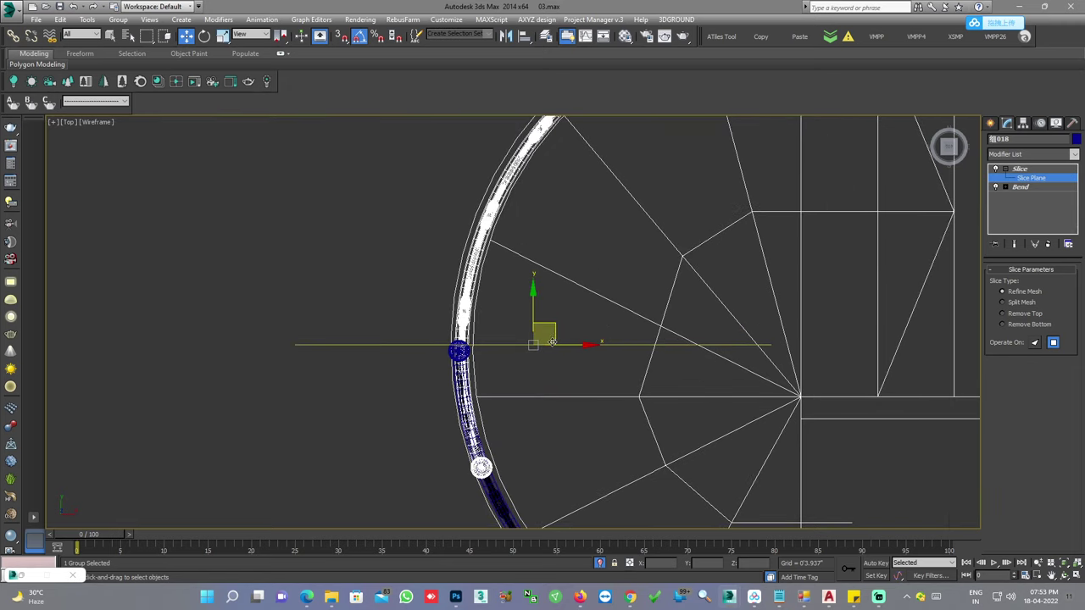
pyautogui.moveTo(552, 329); pyautogui.dragTo(473, 332)
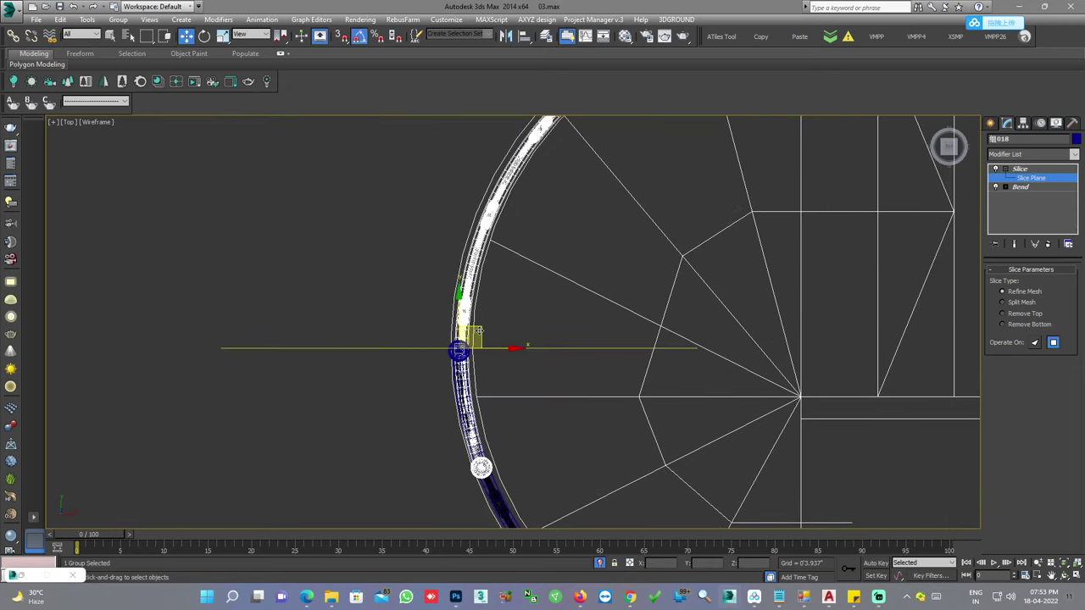
pyautogui.press('p')
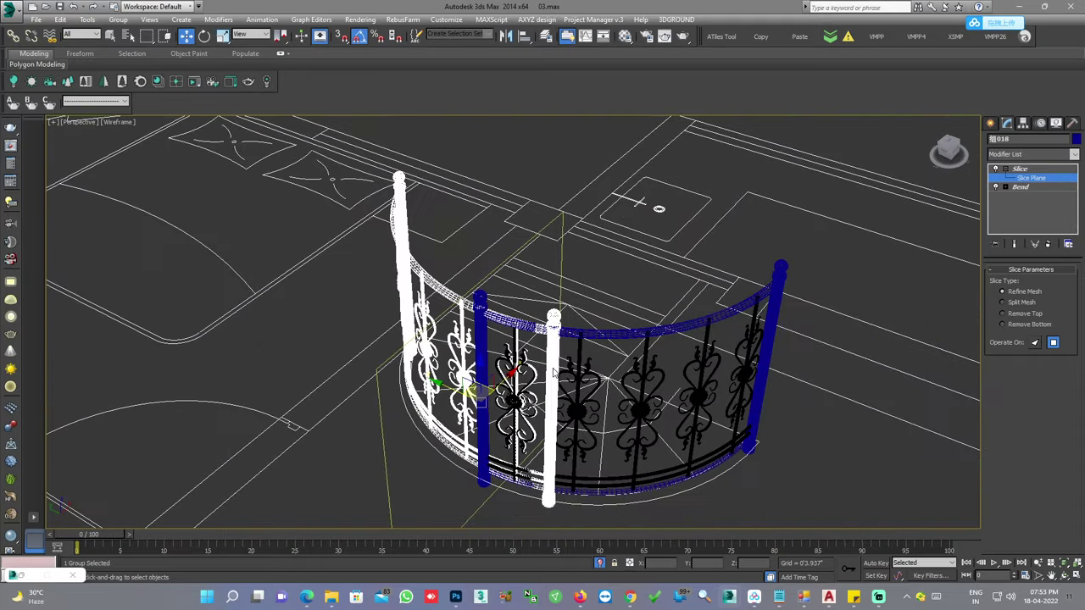
# Step: Set Slice Type to Remove Top and view the trimmed railing shaded
pyautogui.click(1021, 313)
pyautogui.moveTo(712, 361)
pyautogui.keyDown('alt'); pyautogui.mouseDown(button='middle')
pyautogui.moveTo(736, 363)
pyautogui.moveTo(626, 368)
pyautogui.moveTo(703, 366)
pyautogui.mouseUp(button='middle'); pyautogui.keyUp('alt')
pyautogui.press('F3')
pyautogui.click(990, 122)
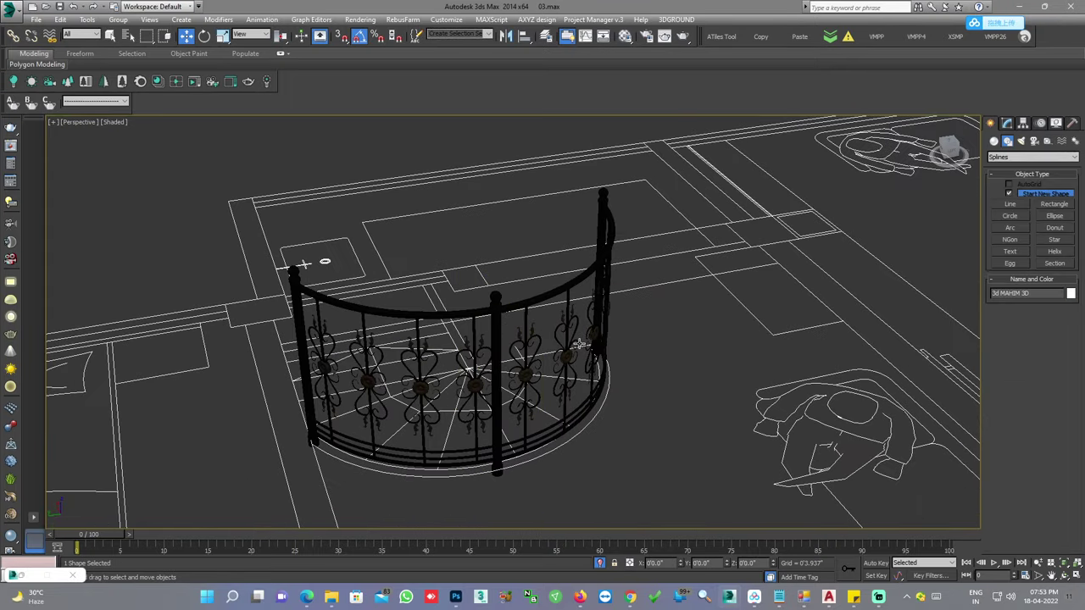
pyautogui.moveTo(509, 407)
pyautogui.keyDown('alt'); pyautogui.mouseDown(button='middle')
pyautogui.moveTo(536, 427)
pyautogui.moveTo(576, 424)
pyautogui.mouseUp(button='middle'); pyautogui.keyUp('alt')
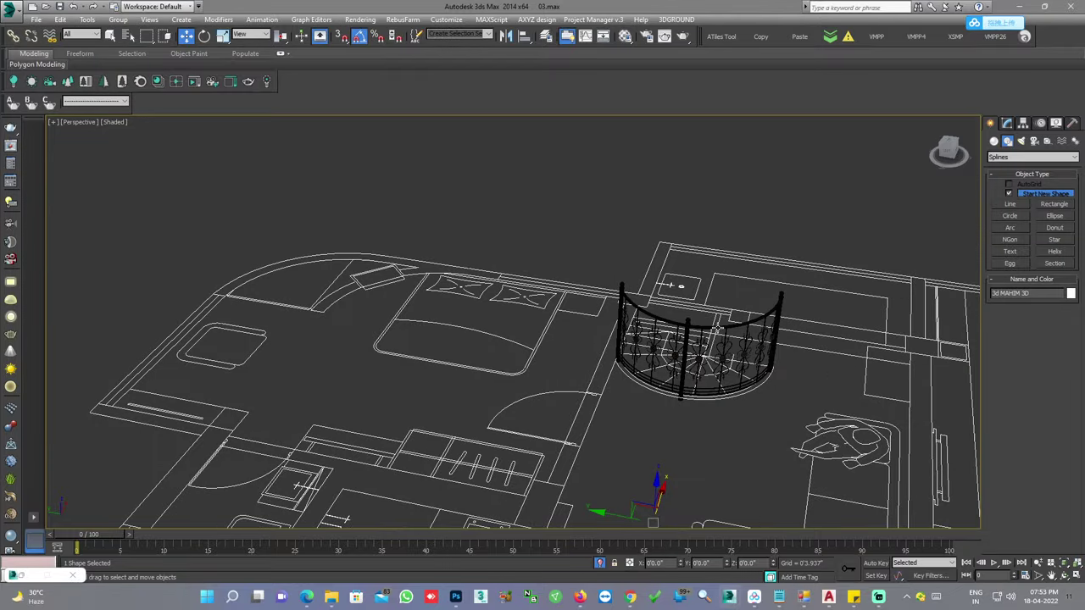
pyautogui.click(718, 331)
pyautogui.press('z')
pyautogui.moveTo(717, 332)
pyautogui.keyDown('alt'); pyautogui.mouseDown(button='middle')
pyautogui.moveTo(780, 404)
pyautogui.moveTo(653, 381)
pyautogui.moveTo(790, 382)
pyautogui.moveTo(644, 389)
pyautogui.moveTo(694, 397)
pyautogui.moveTo(706, 389)
pyautogui.moveTo(575, 391)
pyautogui.moveTo(628, 399)
pyautogui.moveTo(623, 411)
pyautogui.moveTo(534, 345)
pyautogui.moveTo(466, 345)
pyautogui.moveTo(525, 355)
pyautogui.mouseUp(button='middle'); pyautogui.keyUp('alt')
pyautogui.scroll(-3, 780, 404)
pyautogui.click(780, 404)
pyautogui.scroll(3, 761, 405)
pyautogui.scroll(-4, 790, 382)
pyautogui.scroll(2, 696, 386)
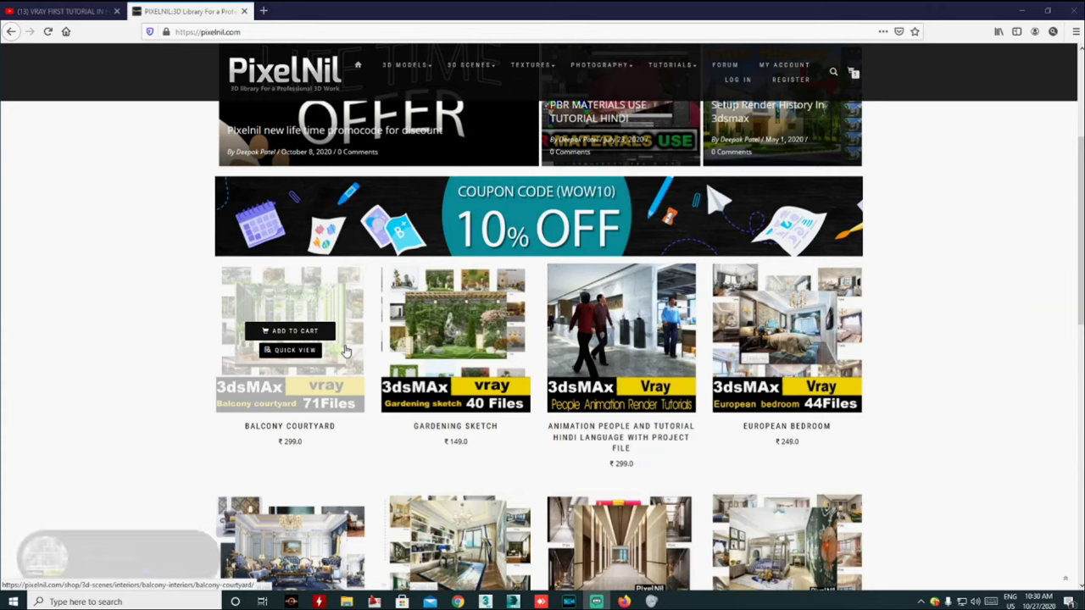